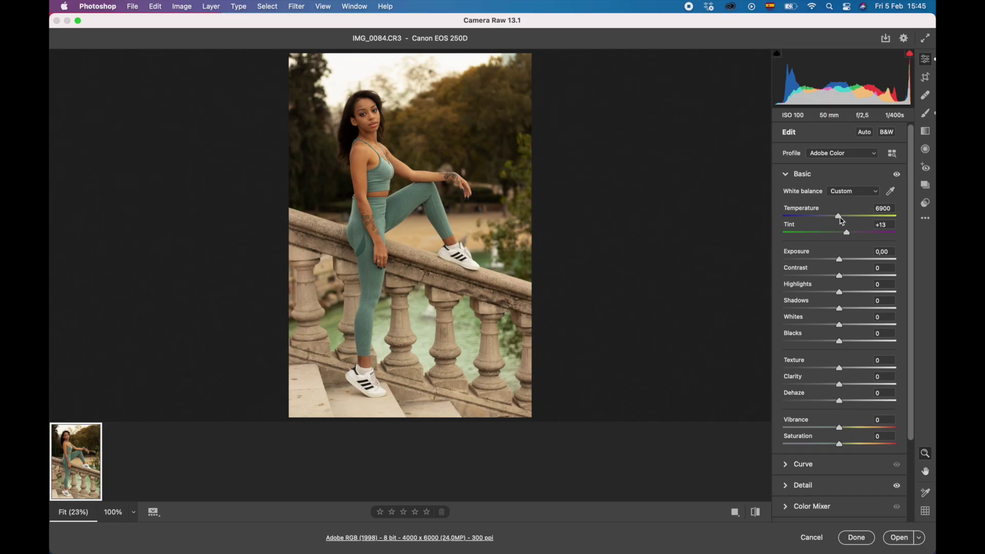
- Nudge the white balance temperature and pull Highlights down to -72
{"action": "left_click_drag", "start_coordinate": [841, 220], "coordinate": [842, 220]}
{"action": "scroll", "coordinate": [852, 310], "scroll_direction": "down", "scroll_amount": 3}
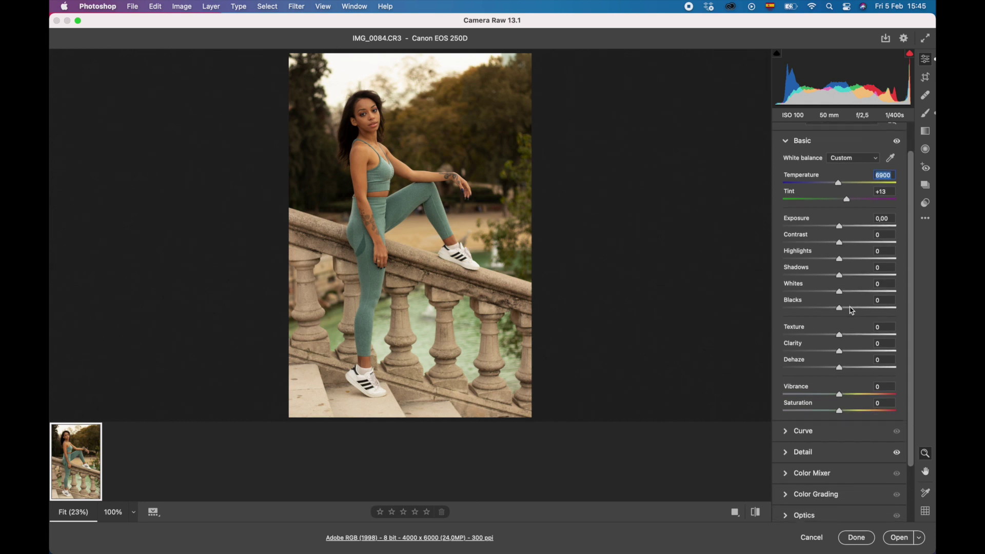
{"action": "scroll", "coordinate": [852, 310], "scroll_direction": "down", "scroll_amount": 1}
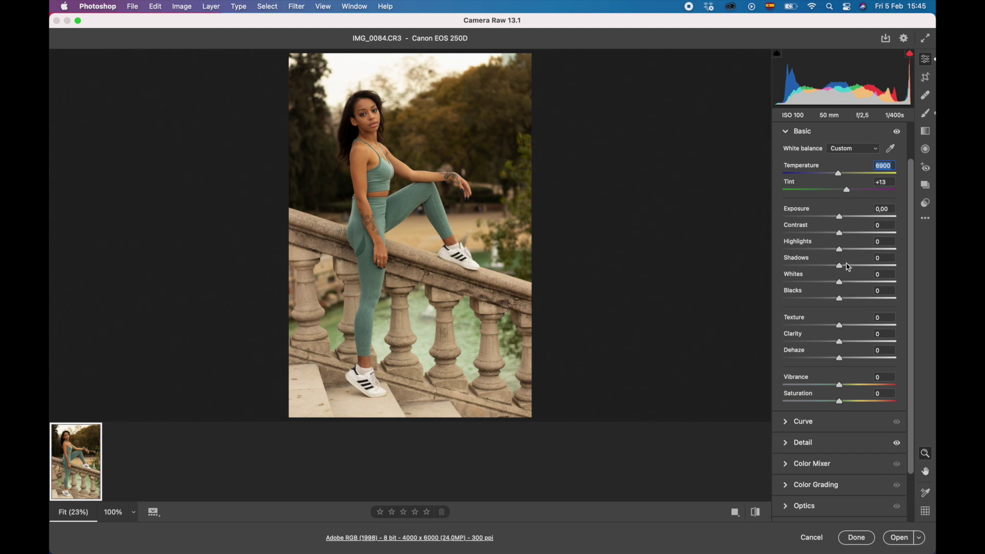
{"action": "left_click_drag", "start_coordinate": [841, 252], "coordinate": [801, 248]}
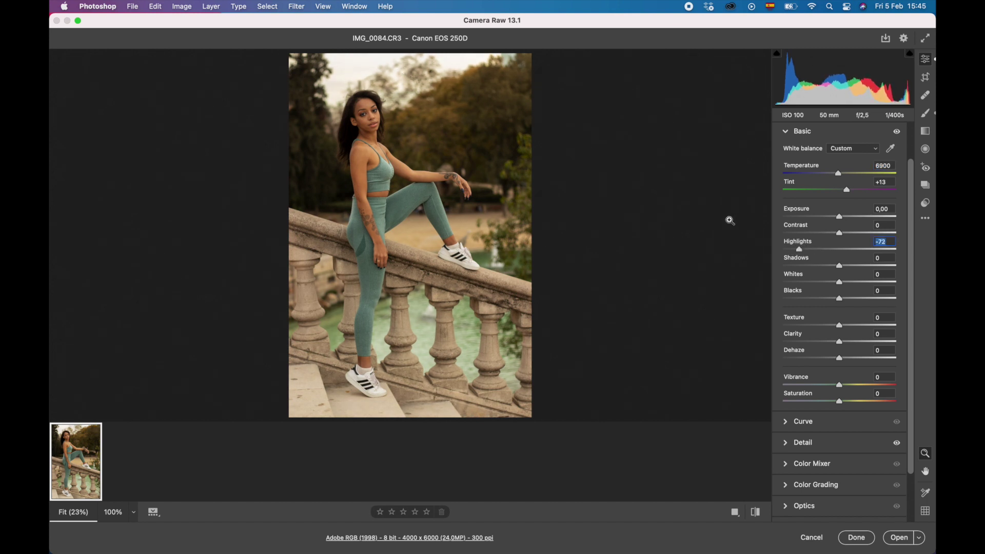
- Raise Clarity to +22 for more midtone contrast
{"action": "scroll", "coordinate": [815, 316], "scroll_direction": "down", "scroll_amount": 1}
{"action": "scroll", "coordinate": [828, 273], "scroll_direction": "down", "scroll_amount": 2}
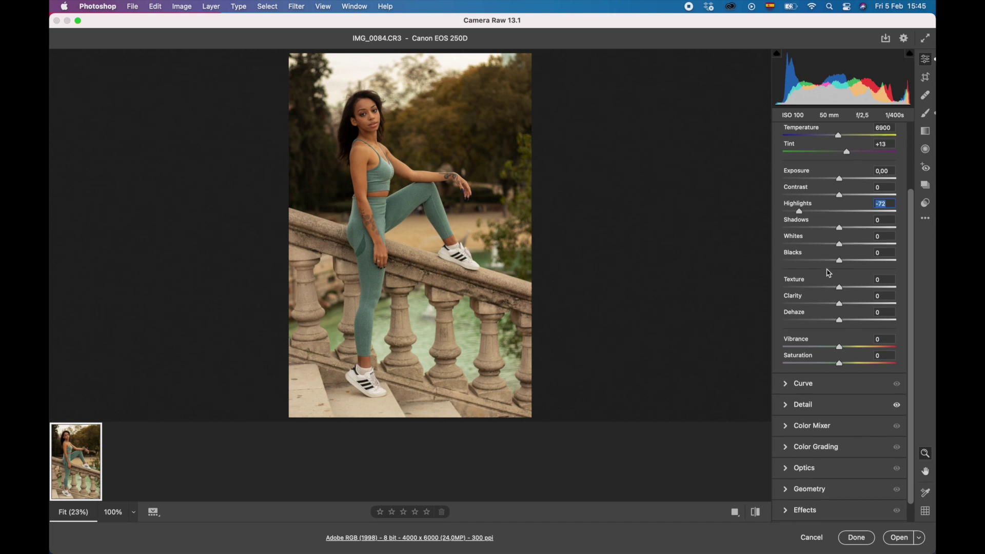
{"action": "scroll", "coordinate": [829, 273], "scroll_direction": "down", "scroll_amount": 2}
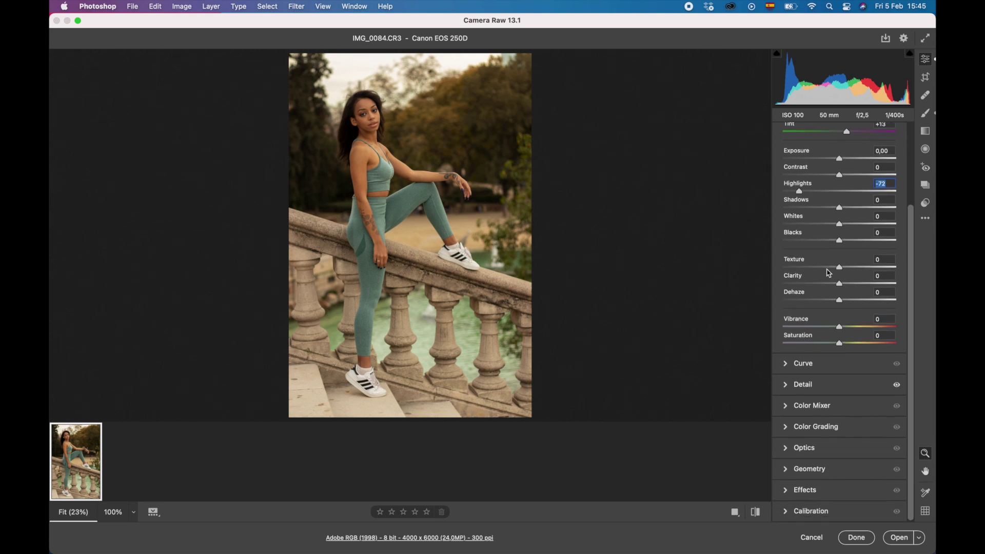
{"action": "left_click_drag", "start_coordinate": [841, 287], "coordinate": [851, 287]}
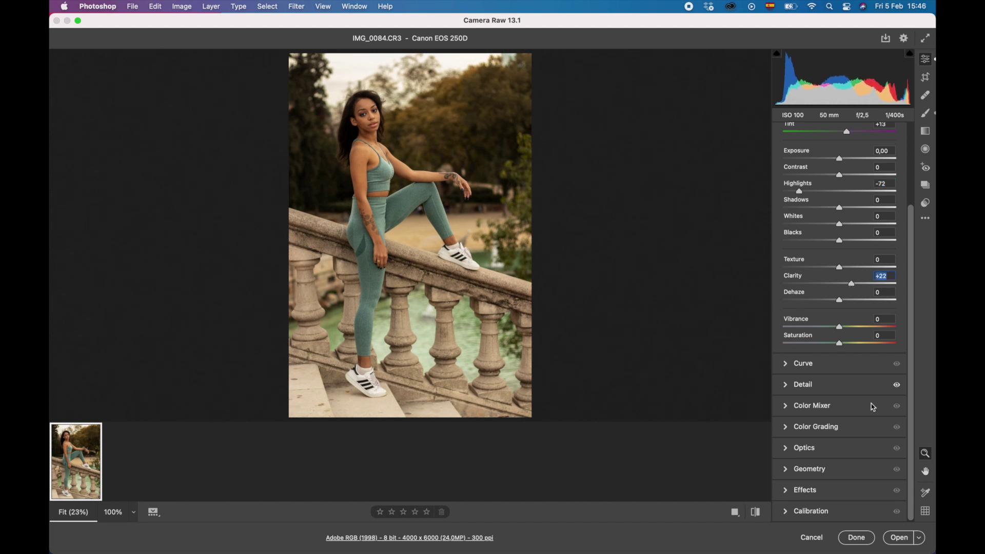
- In Color Mixer HSL Hue, set Yellows to -12, Oranges to -1 and Reds to +8
{"action": "left_click", "coordinate": [786, 406]}
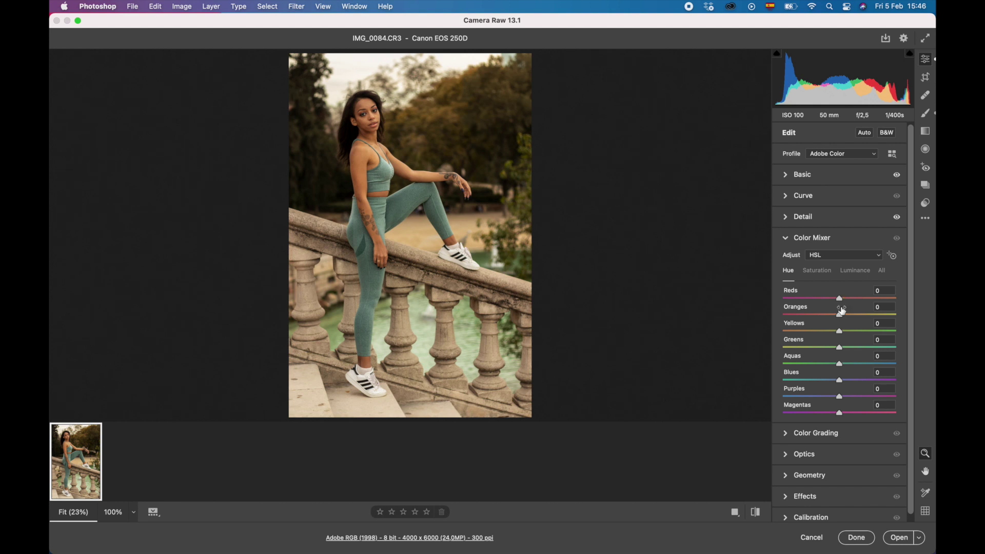
{"action": "mouse_move", "coordinate": [839, 331]}
{"action": "left_mouse_down"}
{"action": "mouse_move", "coordinate": [827, 332]}
{"action": "mouse_move", "coordinate": [836, 335]}
{"action": "left_mouse_up"}
{"action": "left_click_drag", "start_coordinate": [838, 314], "coordinate": [840, 314]}
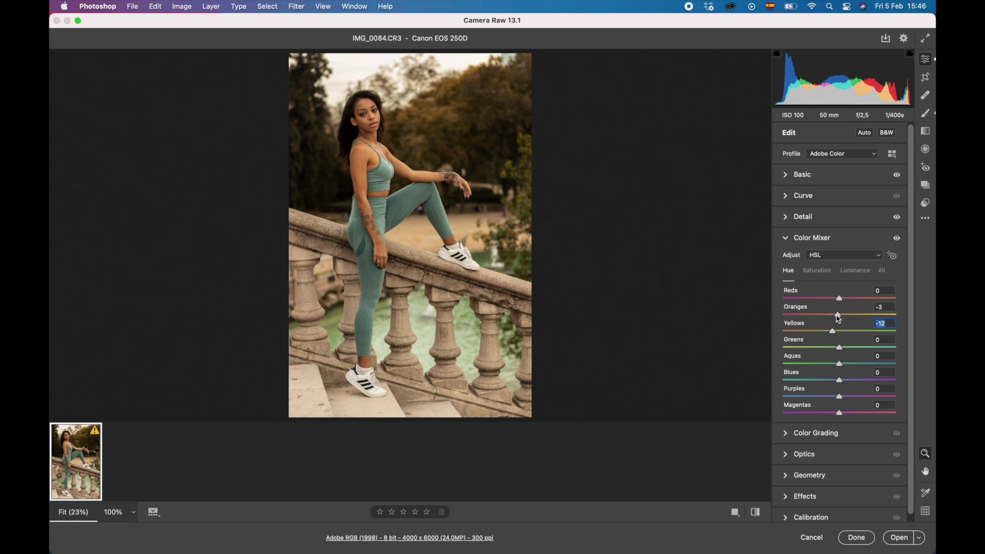
{"action": "left_click", "coordinate": [840, 316]}
{"action": "left_click_drag", "start_coordinate": [839, 299], "coordinate": [836, 299]}
{"action": "left_click_drag", "start_coordinate": [844, 300], "coordinate": [831, 300]}
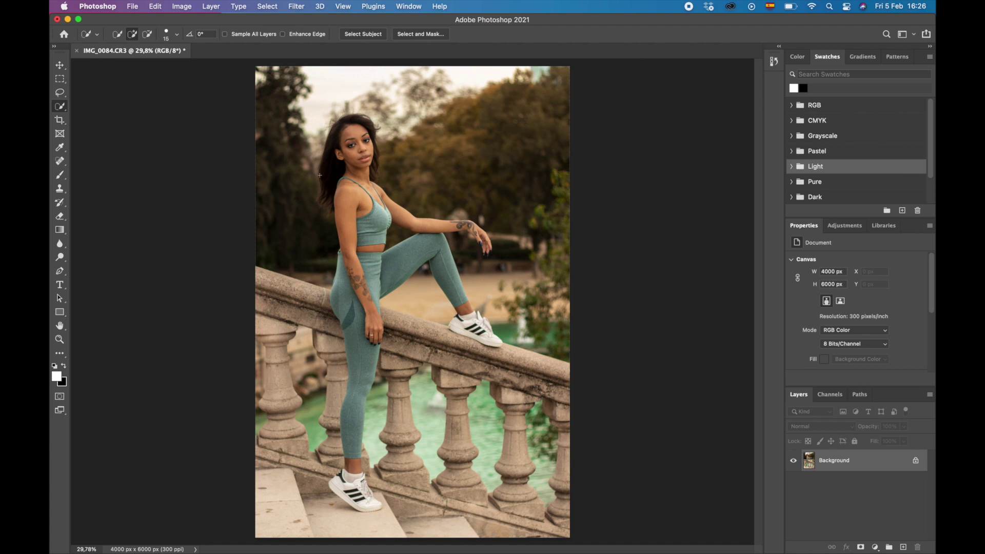
- Zoom in and spot-heal three forehead blemishes, then fit the photo back on screen
{"action": "scroll", "coordinate": [410, 301], "scroll_direction": "up", "scroll_amount": 3}
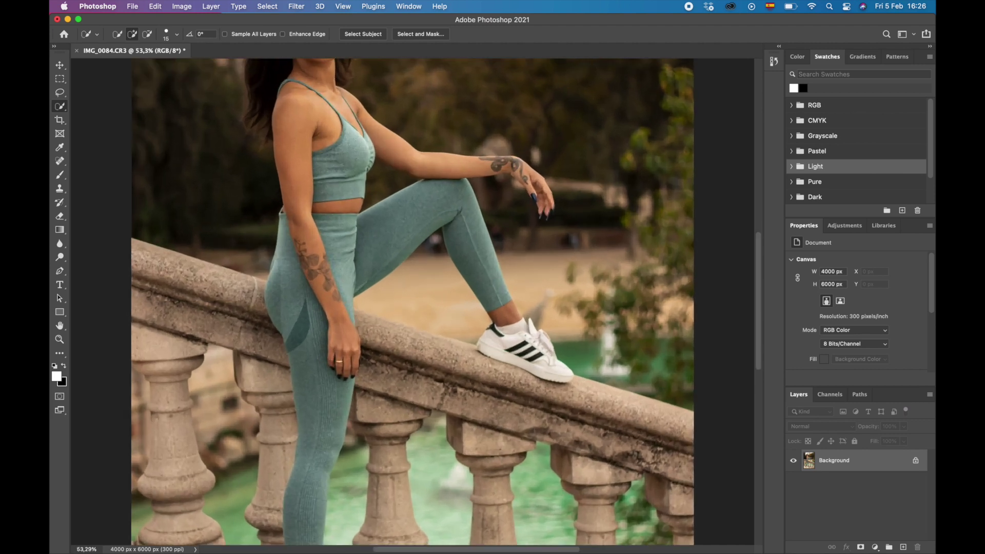
{"action": "scroll", "coordinate": [325, 127], "scroll_direction": "up", "scroll_amount": 5}
{"action": "scroll", "coordinate": [409, 243], "scroll_direction": "up", "scroll_amount": 4}
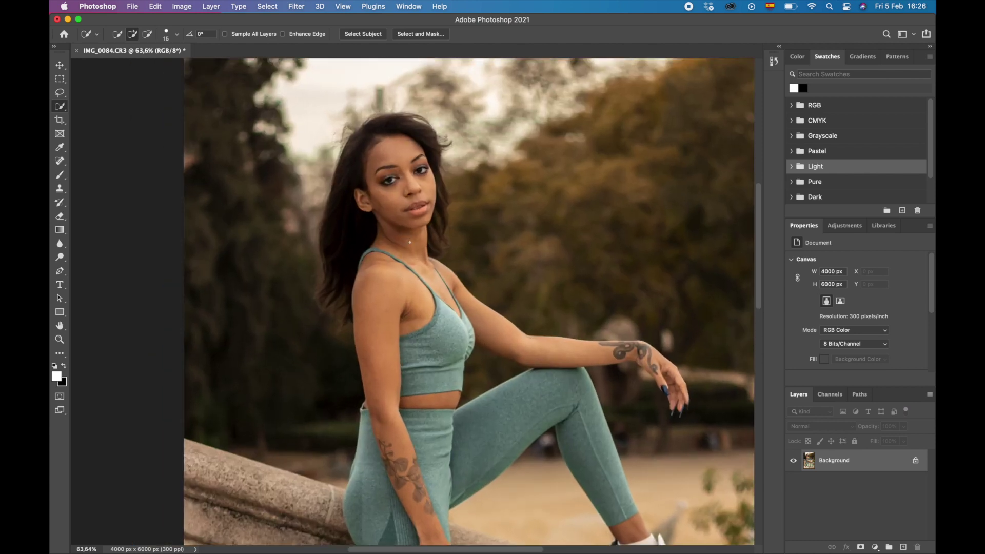
{"action": "scroll", "coordinate": [394, 184], "scroll_direction": "up", "scroll_amount": 3}
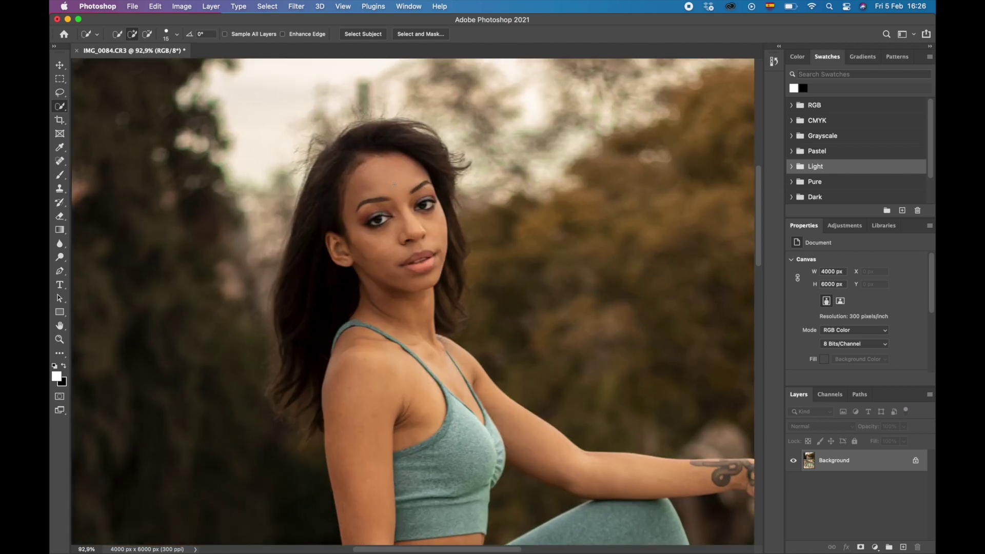
{"action": "scroll", "coordinate": [394, 184], "scroll_direction": "up", "scroll_amount": 4}
{"action": "scroll", "coordinate": [393, 184], "scroll_direction": "up", "scroll_amount": 2}
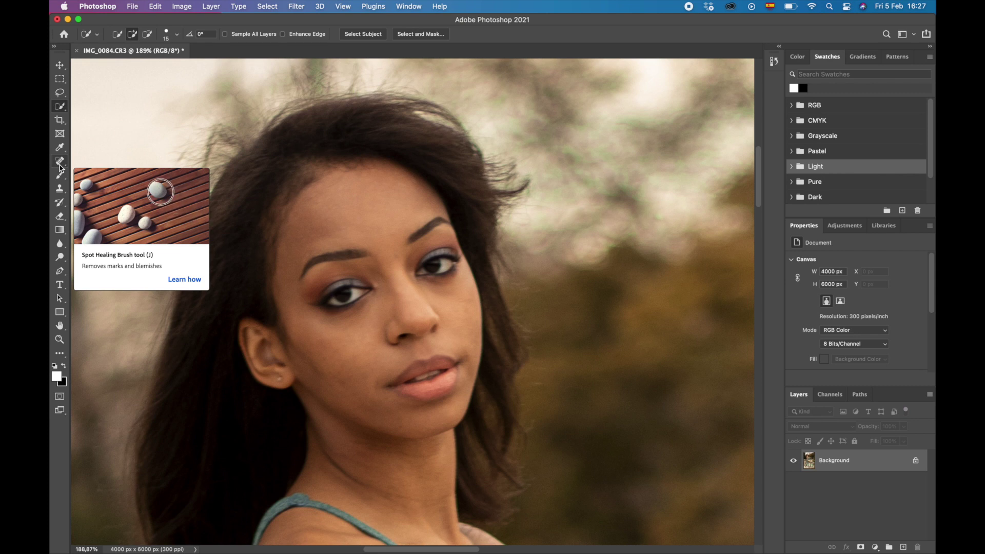
{"action": "left_click", "coordinate": [60, 164]}
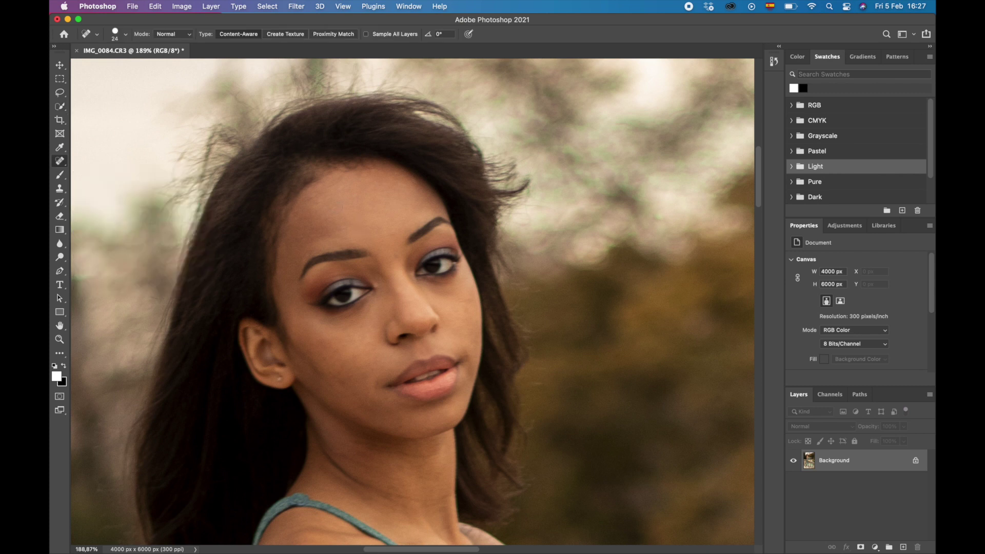
{"action": "left_click", "coordinate": [336, 208]}
{"action": "left_click", "coordinate": [343, 186]}
{"action": "left_click", "coordinate": [356, 188]}
{"action": "key", "text": "super+0"}
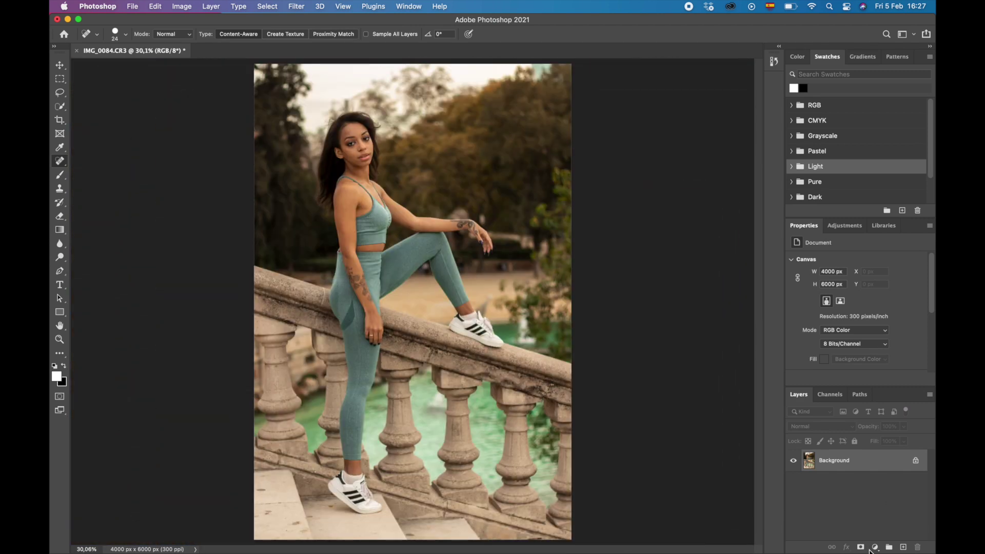
- Add a Curves adjustment layer and place a point on the RGB curve
{"action": "left_click", "coordinate": [875, 547]}
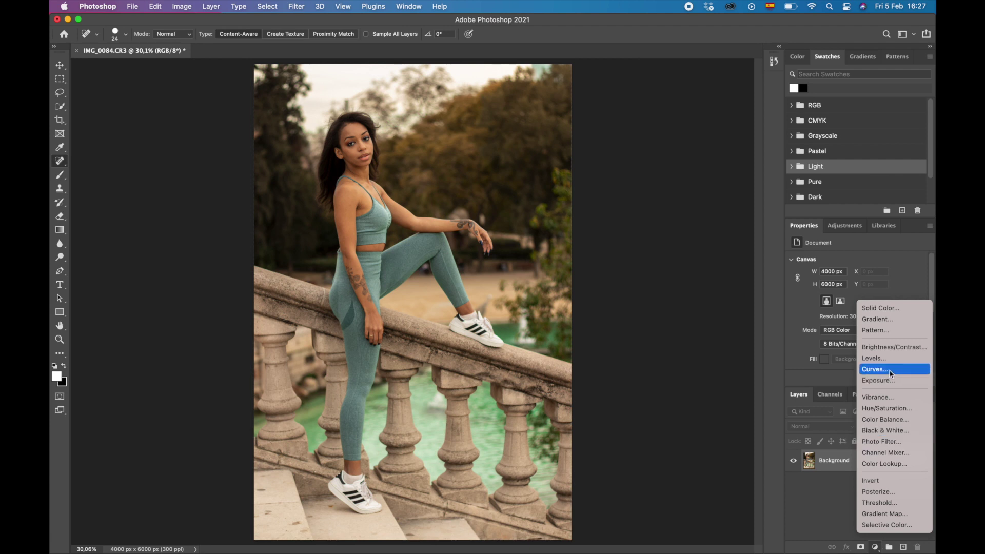
{"action": "left_click", "coordinate": [891, 374]}
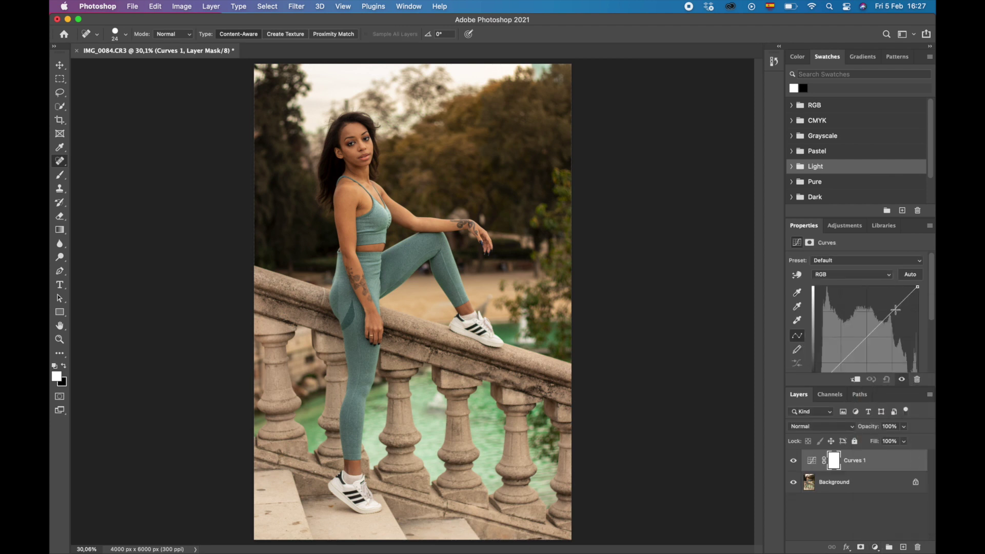
{"action": "left_click", "coordinate": [892, 312]}
{"action": "scroll", "coordinate": [849, 357], "scroll_direction": "down", "scroll_amount": 2}
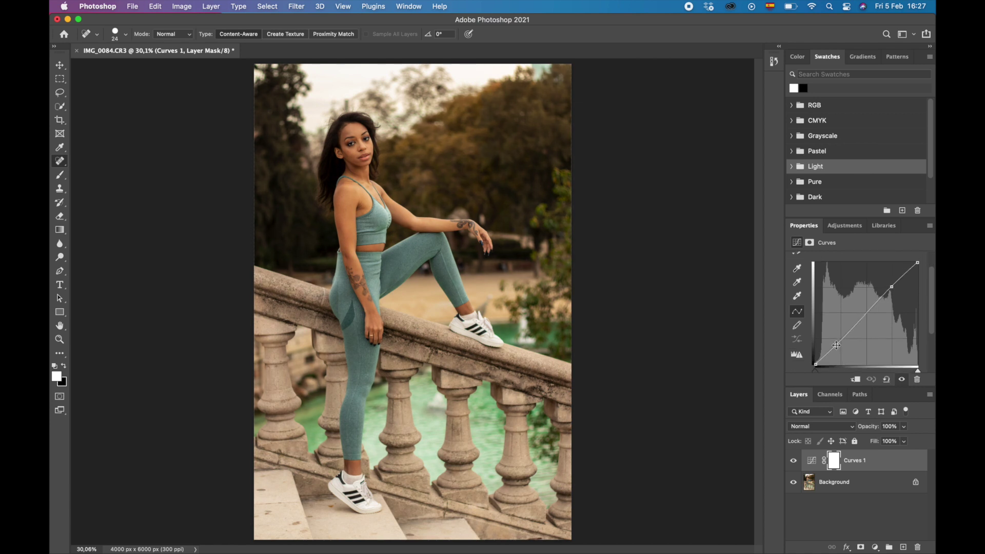
{"action": "scroll", "coordinate": [855, 312], "scroll_direction": "up", "scroll_amount": 2}
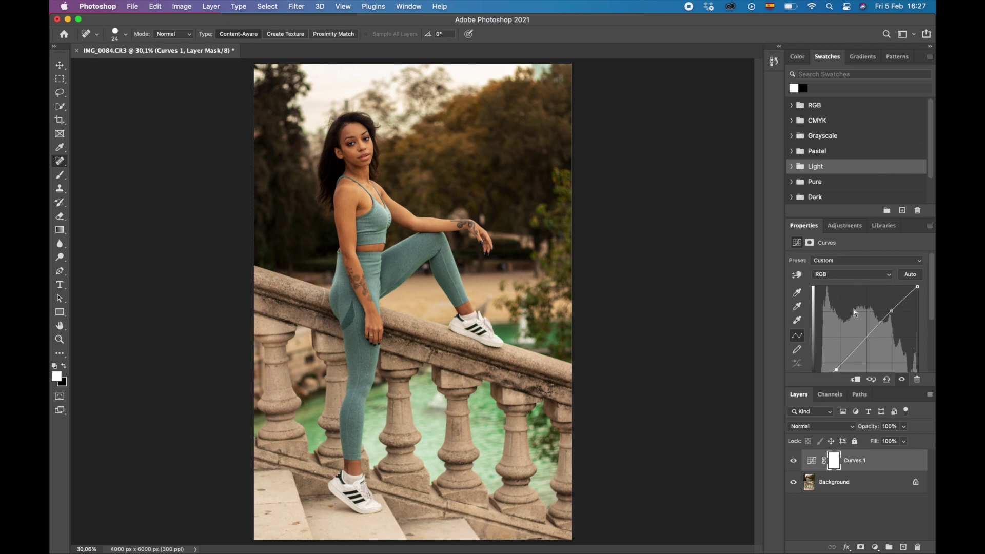
- Lift the Red channel curve slightly for warmth
{"action": "left_click", "coordinate": [853, 276]}
{"action": "left_click", "coordinate": [853, 285]}
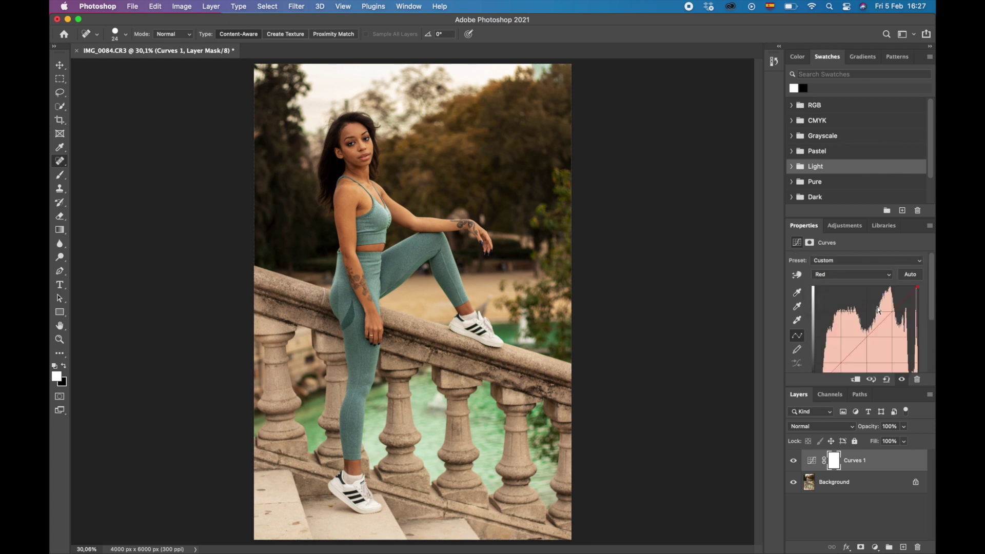
{"action": "left_click_drag", "start_coordinate": [893, 311], "coordinate": [893, 311]}
{"action": "scroll", "coordinate": [872, 328], "scroll_direction": "down", "scroll_amount": 2}
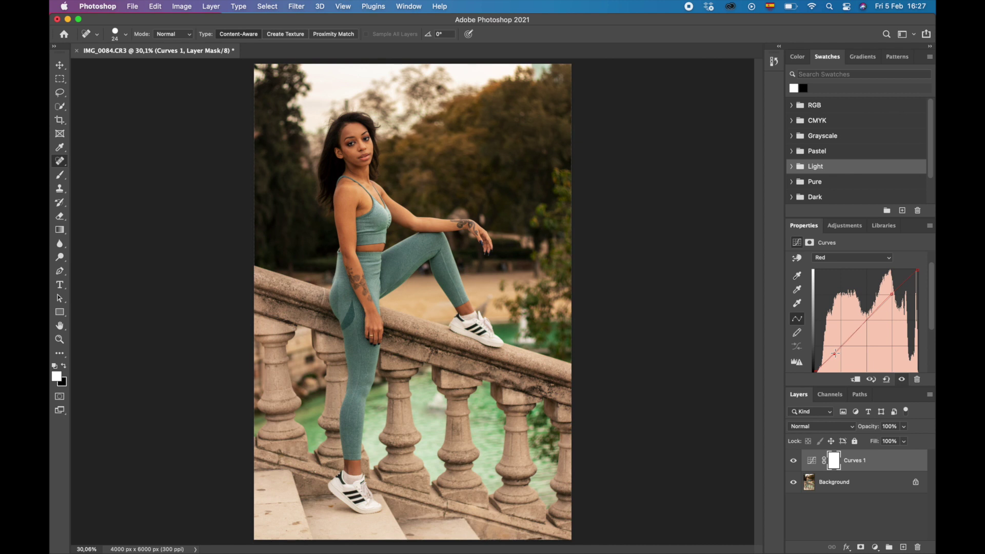
{"action": "scroll", "coordinate": [874, 363], "scroll_direction": "down", "scroll_amount": 2}
{"action": "scroll", "coordinate": [867, 318], "scroll_direction": "up", "scroll_amount": 4}
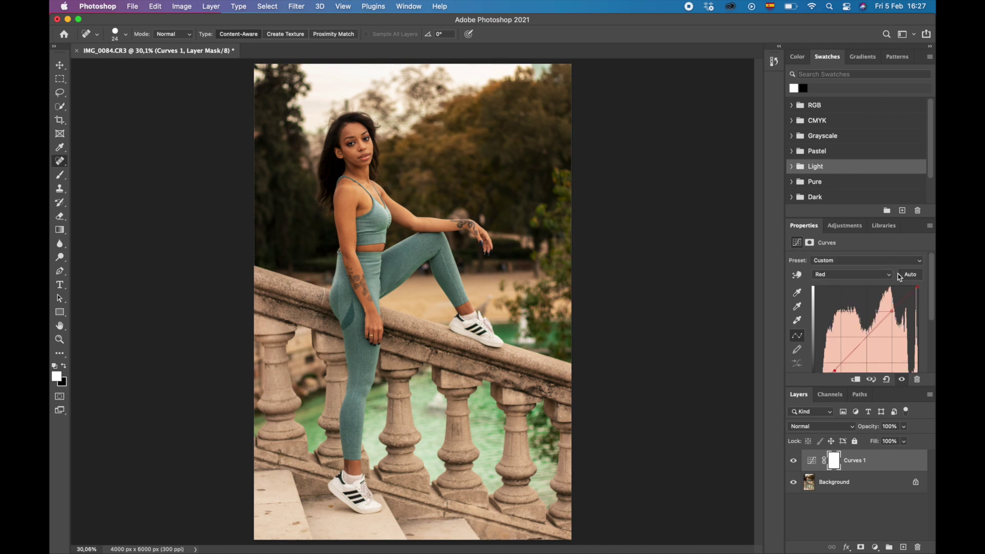
- Add a control point to the Green channel curve
{"action": "left_click", "coordinate": [860, 277]}
{"action": "left_click", "coordinate": [856, 284]}
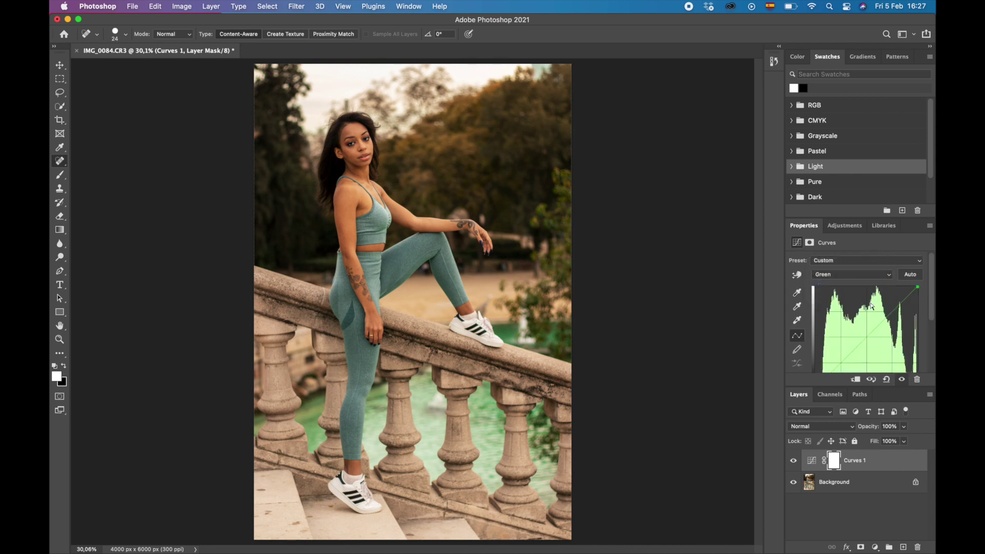
{"action": "left_click", "coordinate": [891, 311]}
{"action": "scroll", "coordinate": [840, 356], "scroll_direction": "down", "scroll_amount": 1}
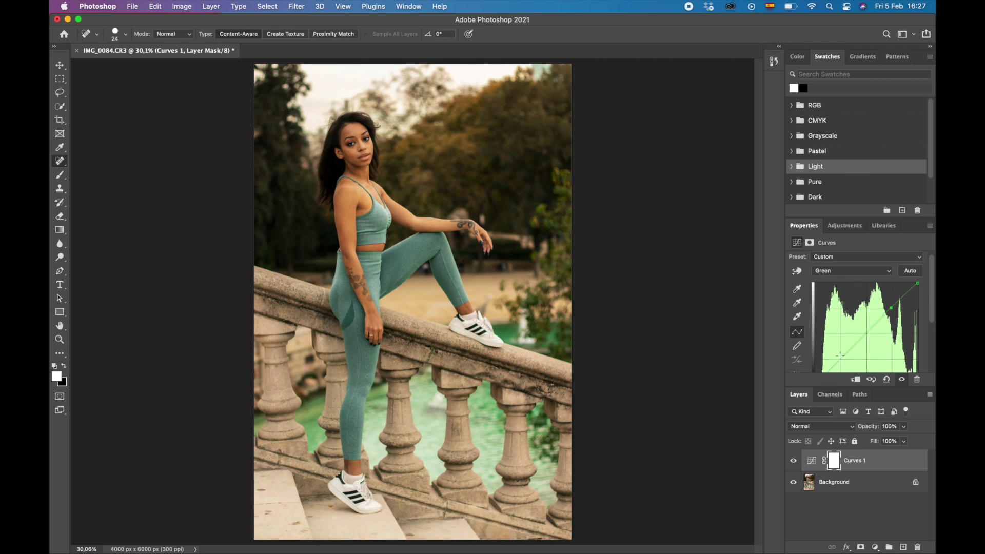
{"action": "scroll", "coordinate": [840, 361], "scroll_direction": "down", "scroll_amount": 3}
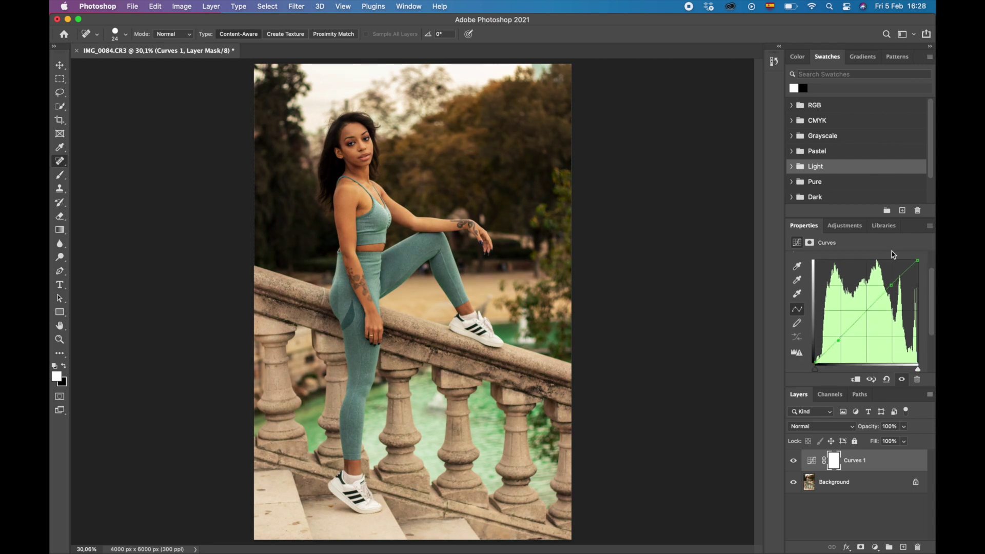
{"action": "scroll", "coordinate": [893, 259], "scroll_direction": "up", "scroll_amount": 3}
- On the Blue channel, nudge the shadow point to input 51, output 53
{"action": "left_click", "coordinate": [843, 276]}
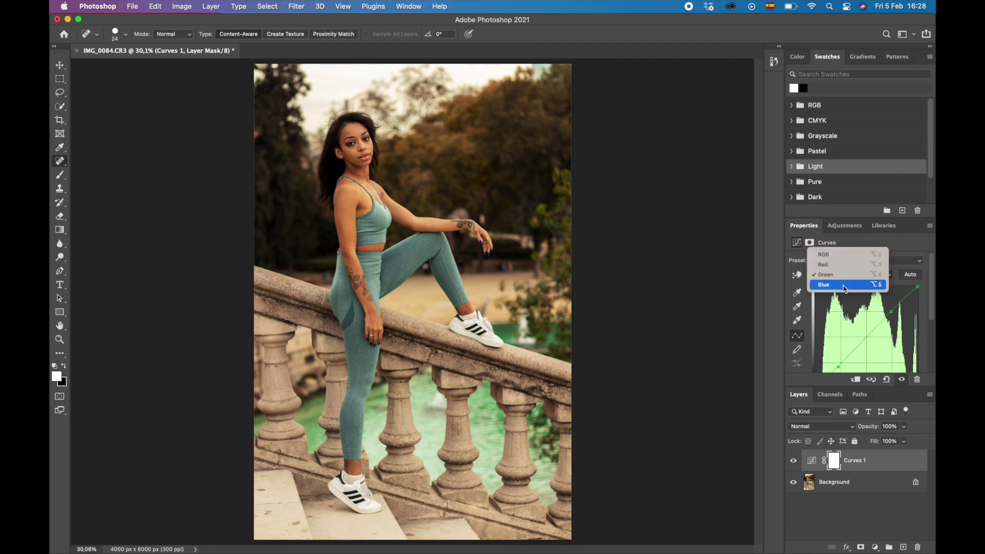
{"action": "left_click", "coordinate": [845, 285]}
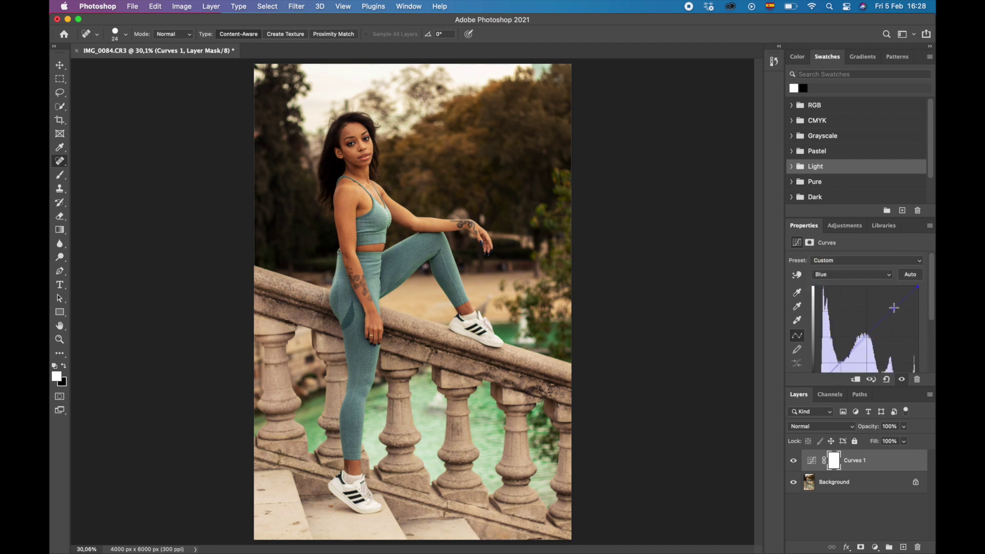
{"action": "scroll", "coordinate": [841, 358], "scroll_direction": "down", "scroll_amount": 3}
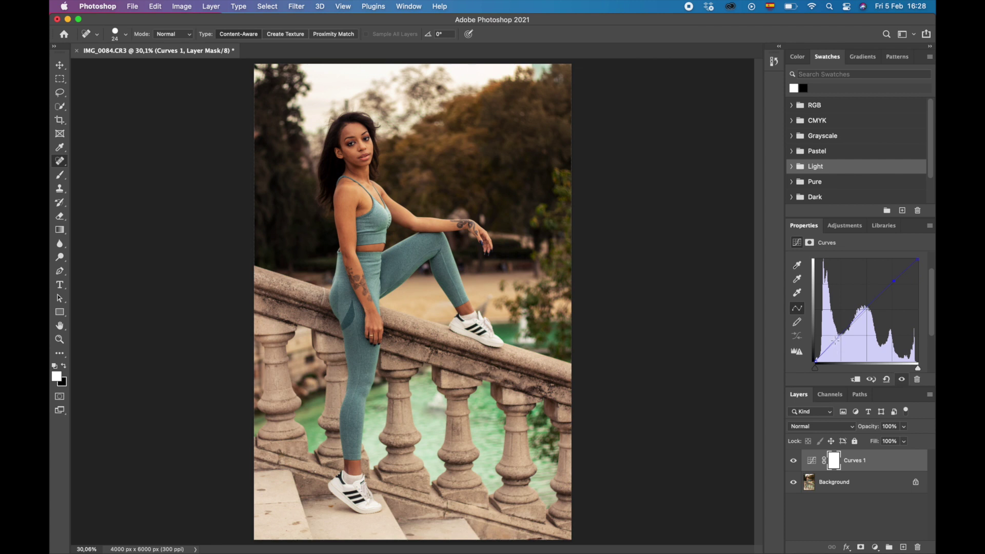
{"action": "left_click_drag", "start_coordinate": [834, 340], "coordinate": [837, 342]}
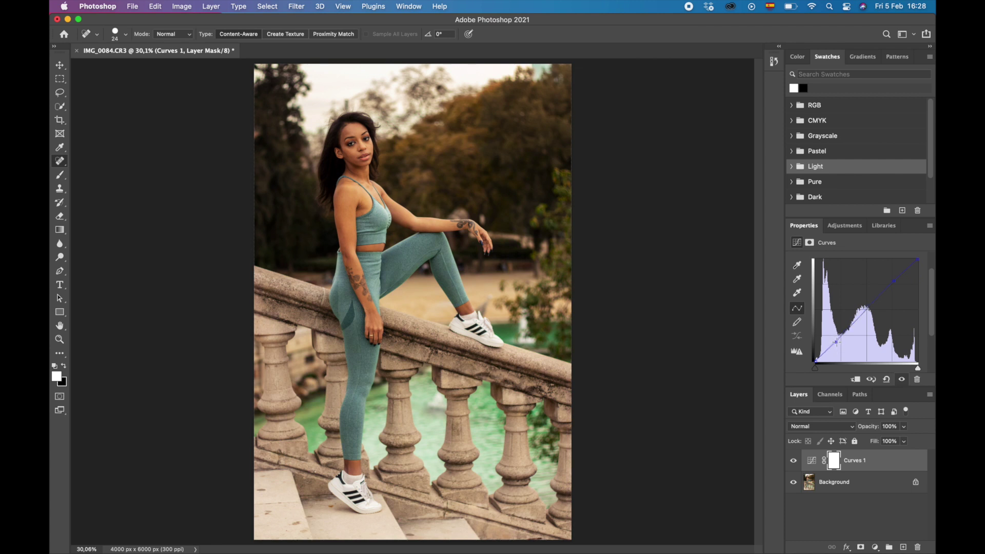
{"action": "left_click", "coordinate": [836, 340]}
{"action": "scroll", "coordinate": [856, 328], "scroll_direction": "down", "scroll_amount": 1}
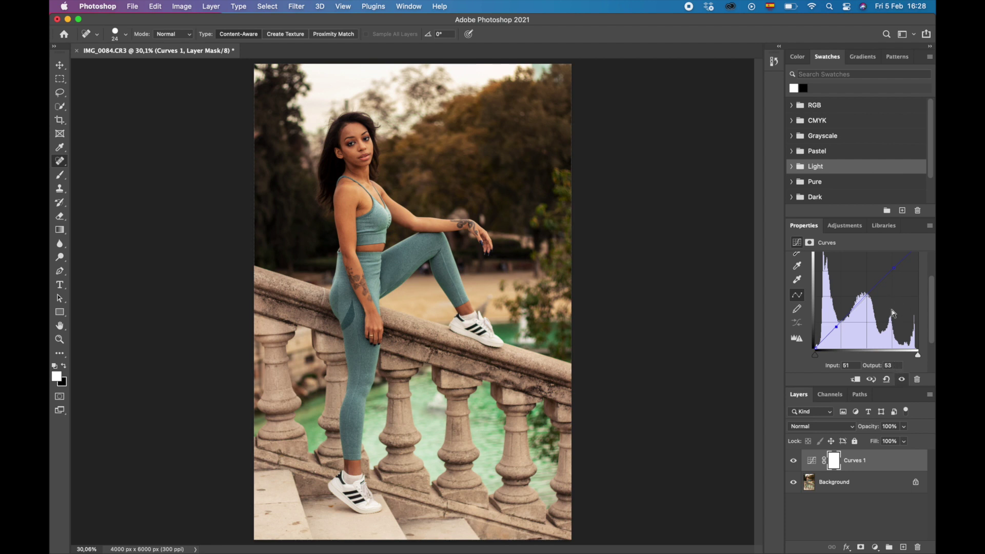
- Set the Curves 1 layer opacity to 74%
{"action": "left_click", "coordinate": [904, 426]}
{"action": "mouse_move", "coordinate": [900, 440]}
{"action": "left_mouse_down"}
{"action": "mouse_move", "coordinate": [863, 440]}
{"action": "mouse_move", "coordinate": [892, 442]}
{"action": "left_mouse_up"}
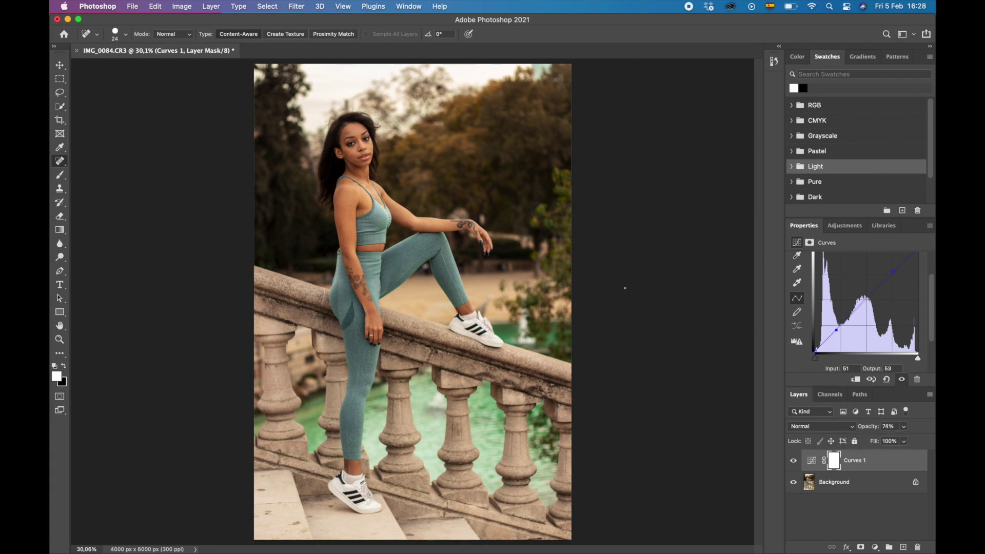
{"action": "key", "text": "a"}
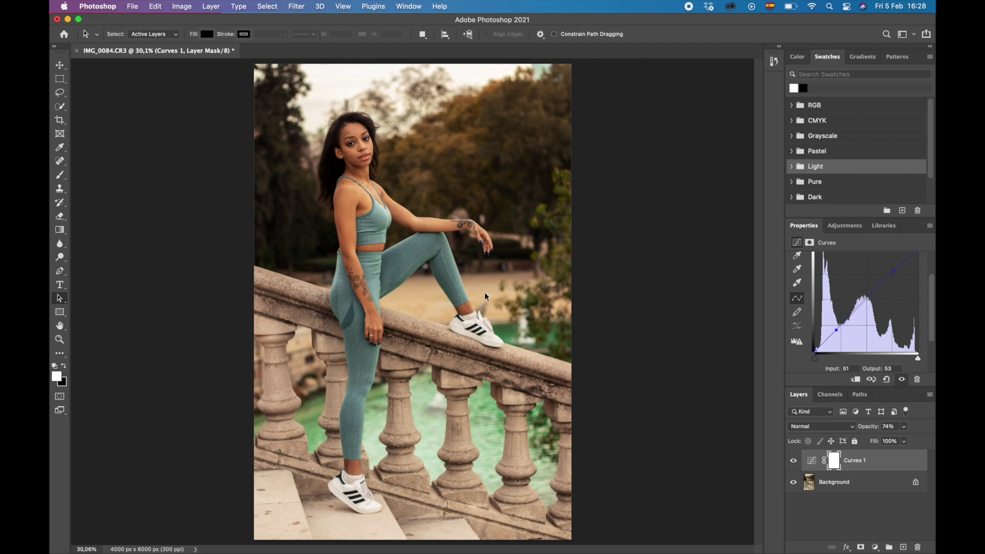
{"action": "scroll", "coordinate": [486, 296], "scroll_direction": "down", "scroll_amount": 1}
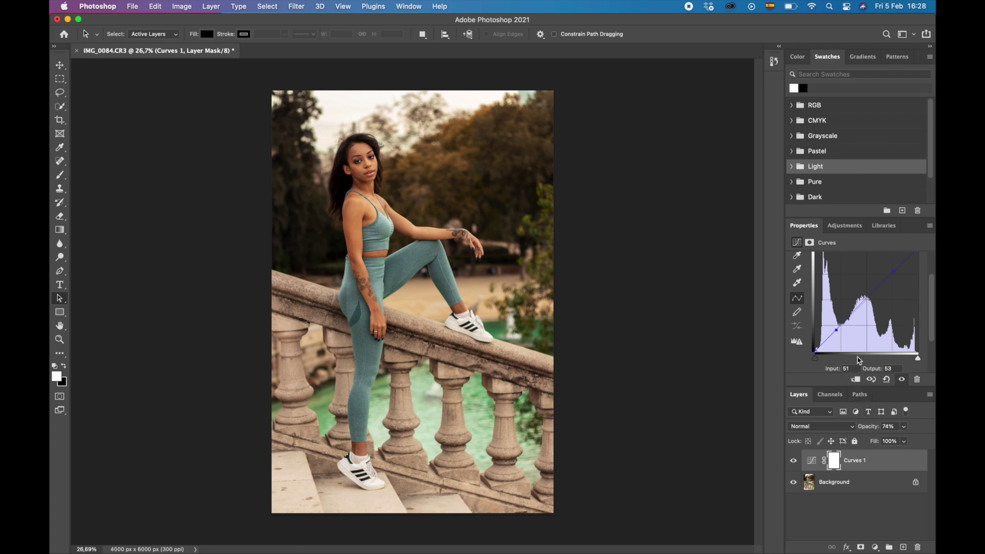
- Add a Selective Color layer, invert its mask to black, and brush it back over the trees
{"action": "left_click", "coordinate": [851, 227]}
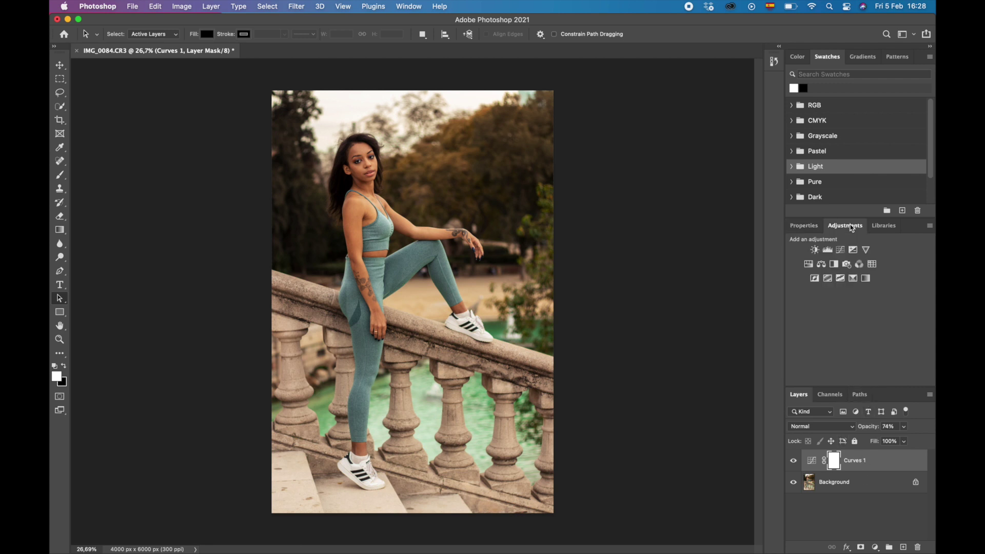
{"action": "left_click", "coordinate": [853, 278]}
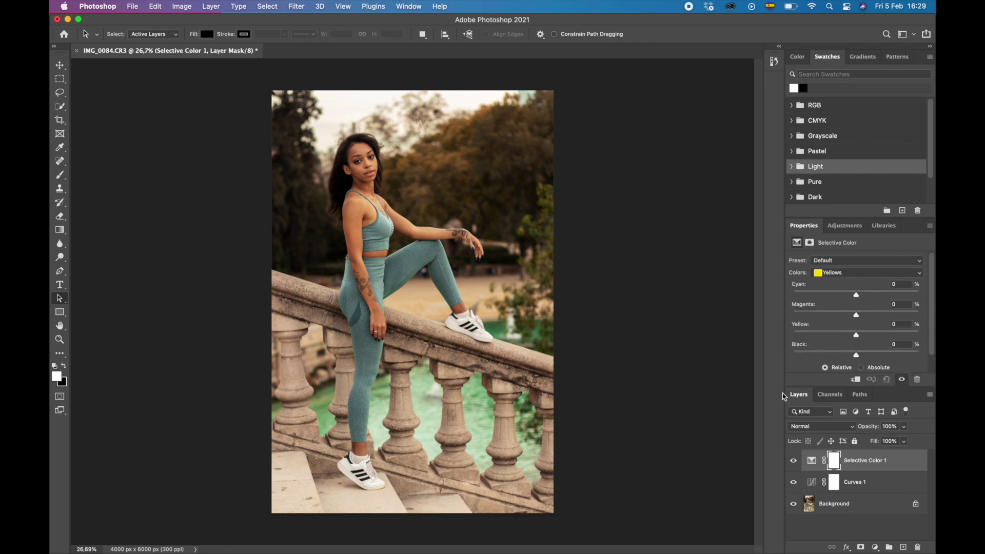
{"action": "key", "text": "super+i"}
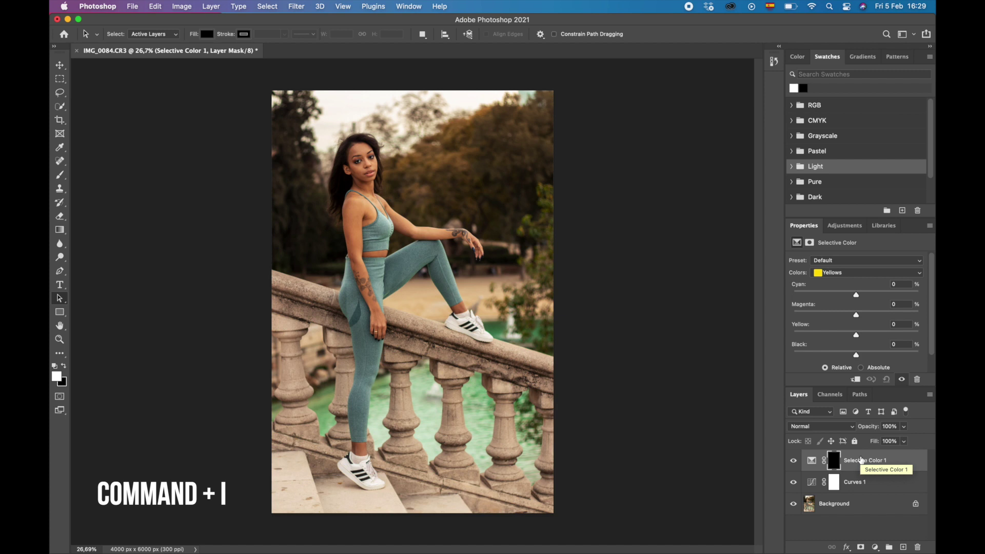
{"action": "key", "text": "b"}
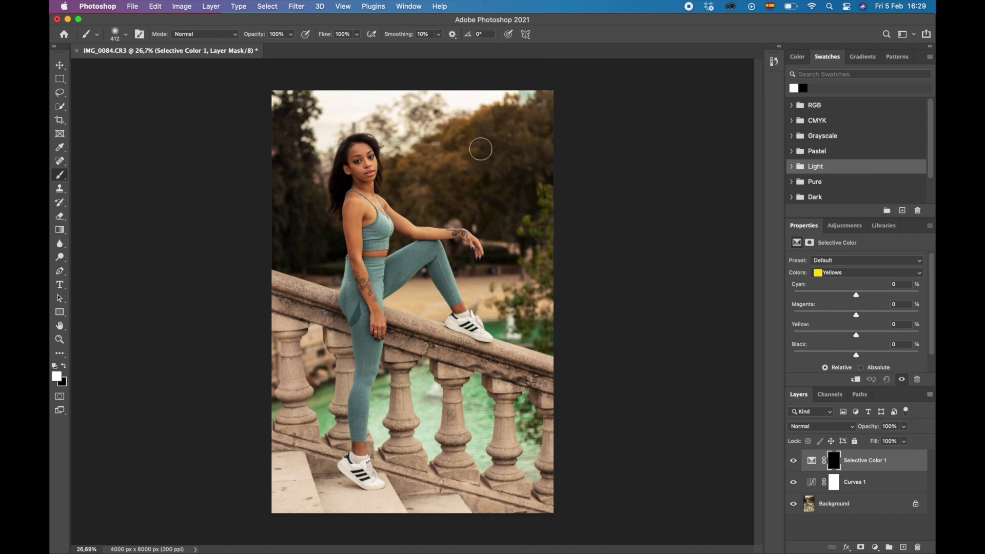
{"action": "mouse_move", "coordinate": [479, 147]}
{"action": "left_mouse_down"}
{"action": "mouse_move", "coordinate": [545, 272]}
{"action": "mouse_move", "coordinate": [489, 279]}
{"action": "left_mouse_up"}
- Set Yellows Cyan to -70 and Black to +9, then Reds Cyan to -7
{"action": "left_click", "coordinate": [857, 296]}
{"action": "left_click_drag", "start_coordinate": [856, 298], "coordinate": [854, 336]}
{"action": "left_click_drag", "start_coordinate": [860, 354], "coordinate": [862, 356]}
{"action": "left_click", "coordinate": [856, 274]}
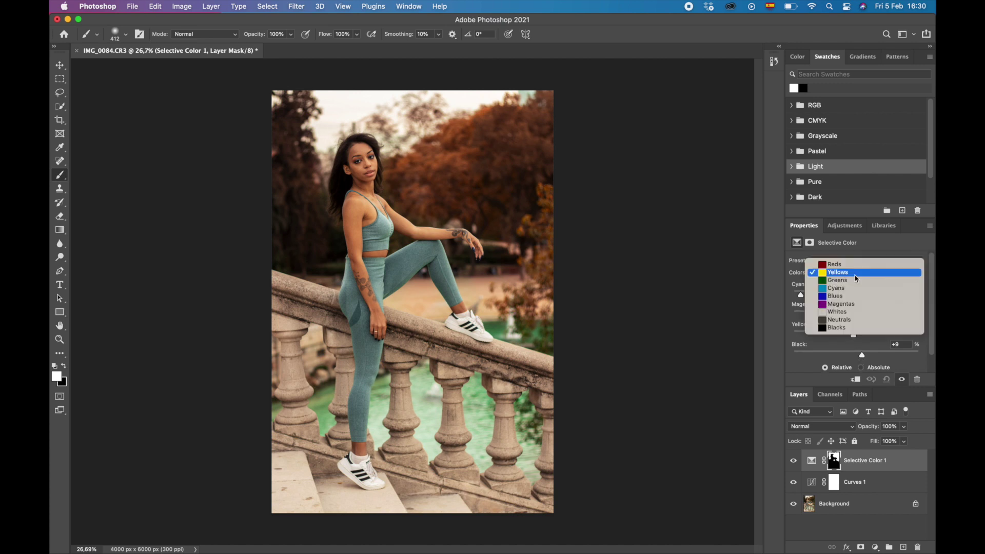
{"action": "left_click", "coordinate": [856, 265]}
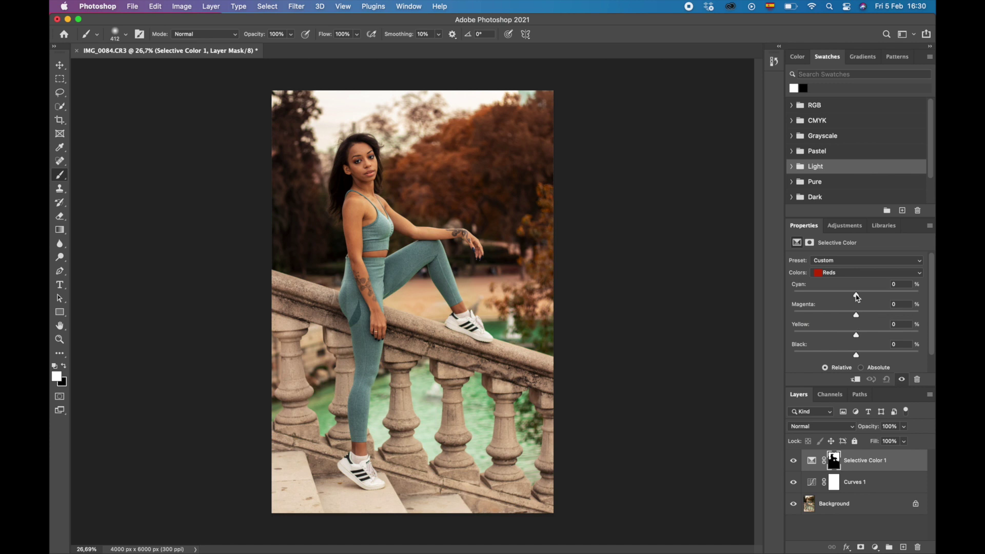
{"action": "left_click_drag", "start_coordinate": [857, 297], "coordinate": [858, 339]}
- Add another Selective Color adjustment layer from the Adjustments panel
{"action": "left_click", "coordinate": [867, 525]}
{"action": "left_click", "coordinate": [875, 546]}
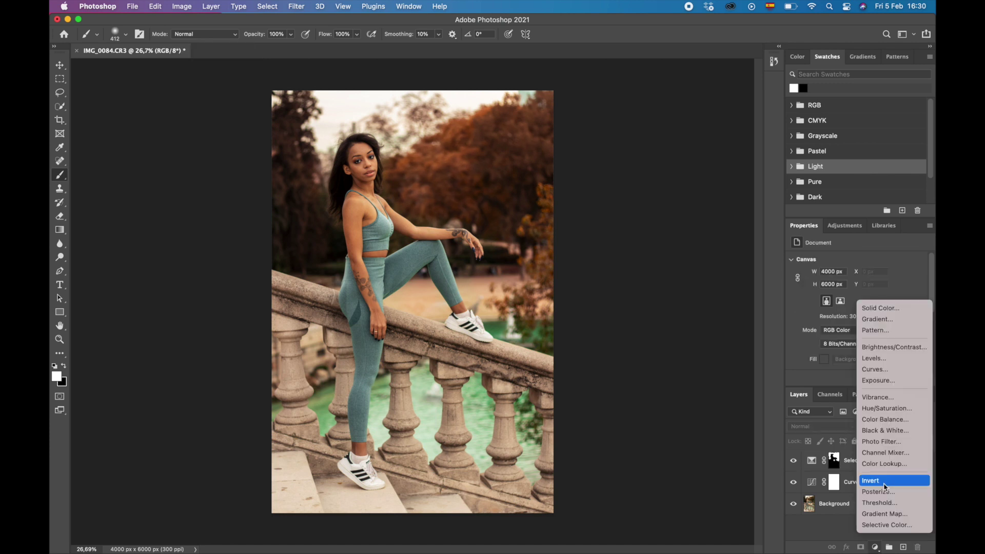
{"action": "left_click", "coordinate": [839, 388]}
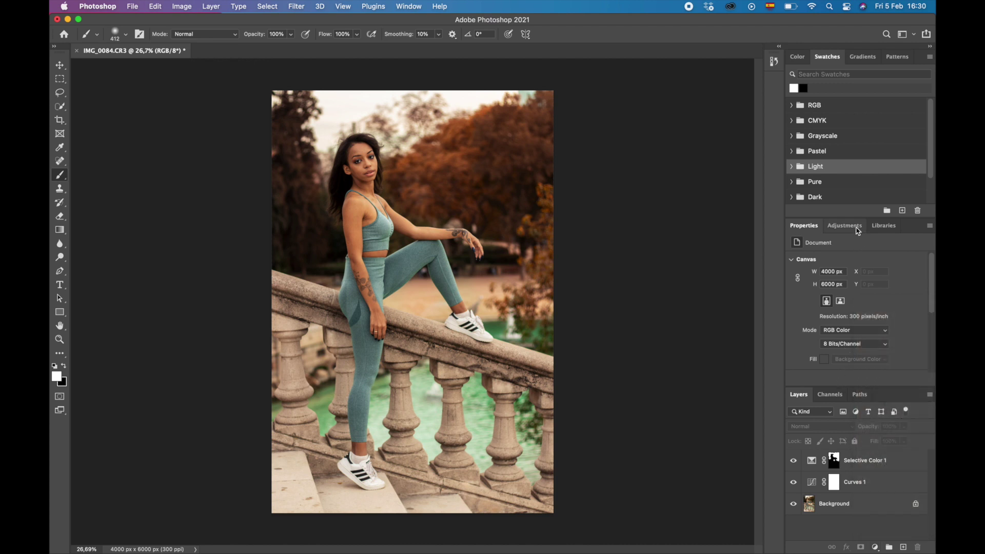
{"action": "left_click", "coordinate": [858, 230]}
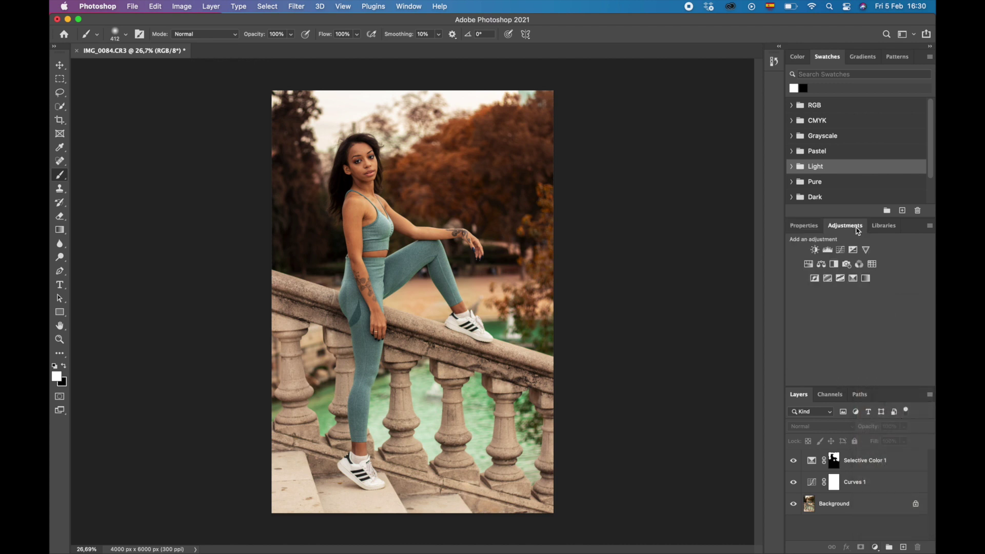
{"action": "left_click", "coordinate": [853, 279]}
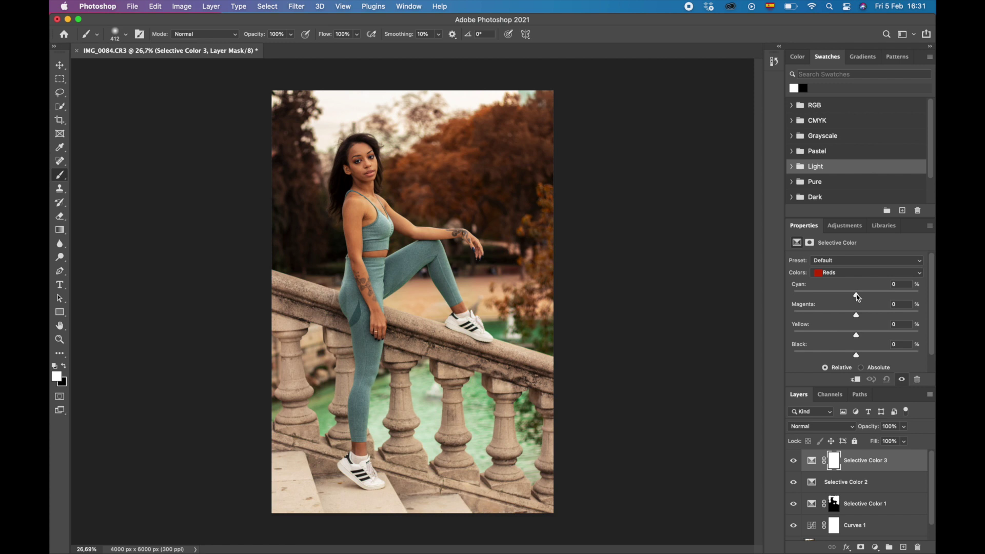
- Choose Yellows and reduce its Cyan to -3
{"action": "left_click", "coordinate": [866, 277]}
{"action": "left_click", "coordinate": [865, 282]}
{"action": "mouse_move", "coordinate": [856, 295]}
{"action": "left_mouse_down"}
{"action": "mouse_move", "coordinate": [811, 297]}
{"action": "mouse_move", "coordinate": [855, 297]}
{"action": "left_mouse_up"}
{"action": "left_click_drag", "start_coordinate": [853, 297], "coordinate": [855, 296]}
{"action": "key", "text": "a"}
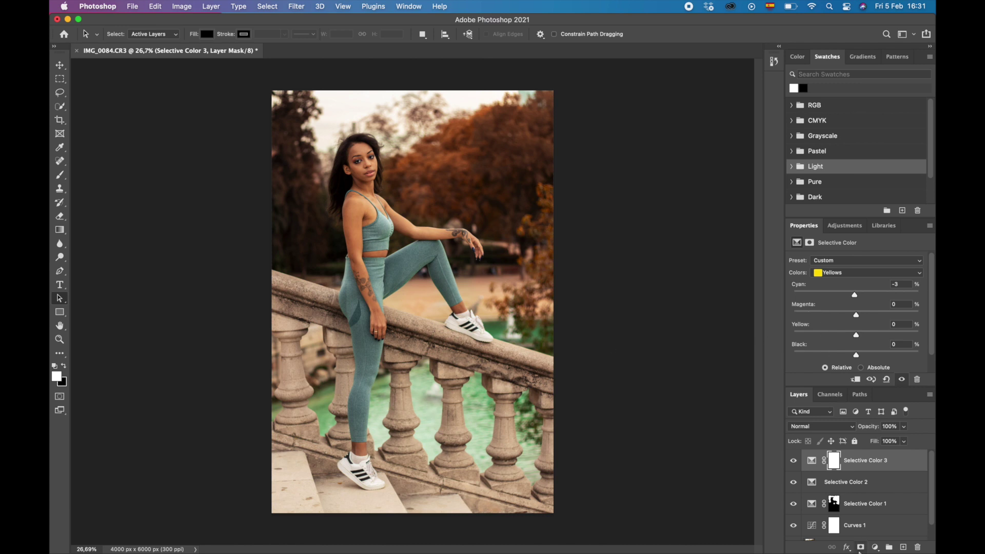
- Add a Hue/Saturation layer, pick Greens, and set Hue to +8
{"action": "left_click", "coordinate": [874, 547]}
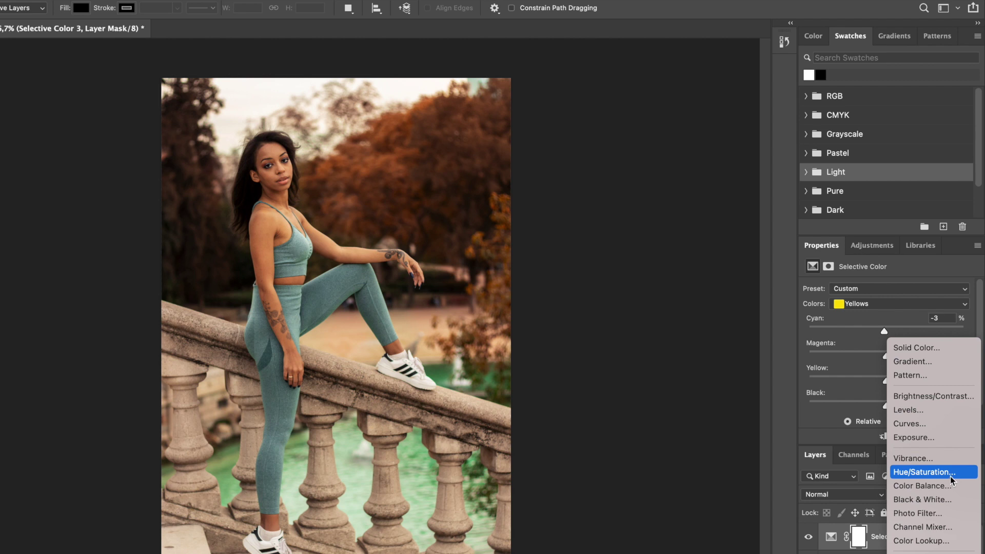
{"action": "left_click", "coordinate": [923, 472]}
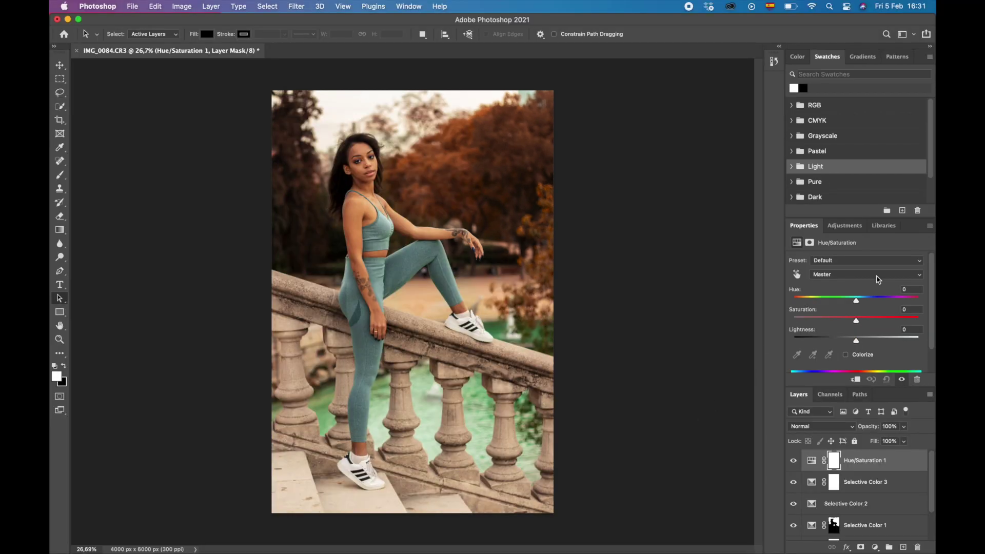
{"action": "left_click", "coordinate": [910, 308]}
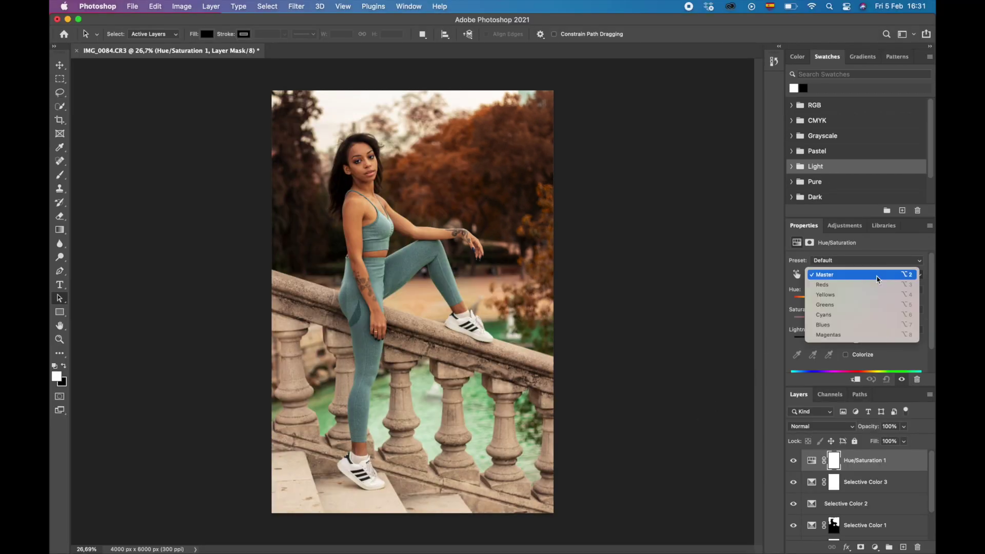
{"action": "left_click", "coordinate": [872, 305]}
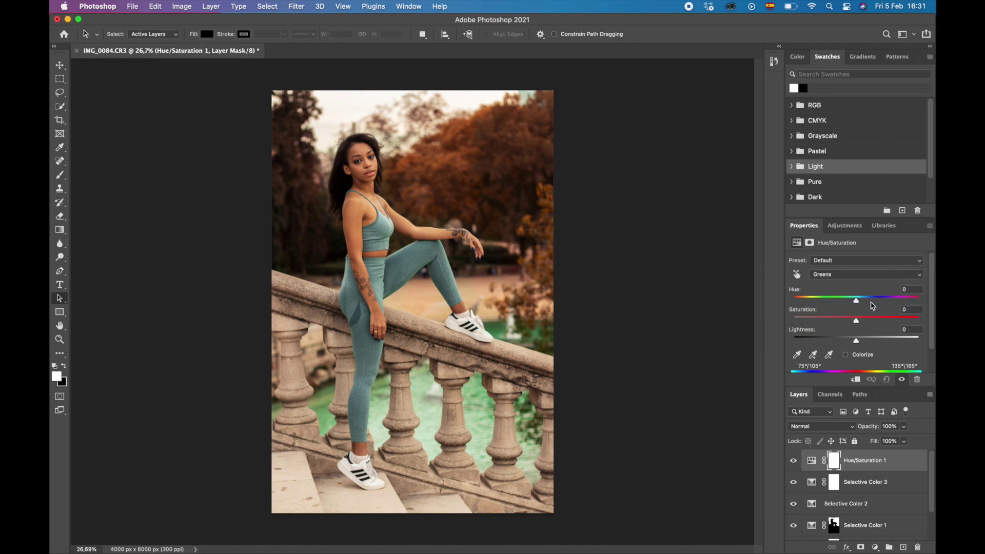
{"action": "left_click_drag", "start_coordinate": [857, 301], "coordinate": [862, 306]}
- Choose the Quick Selection tool with a 42 px brush
{"action": "left_click", "coordinate": [61, 176]}
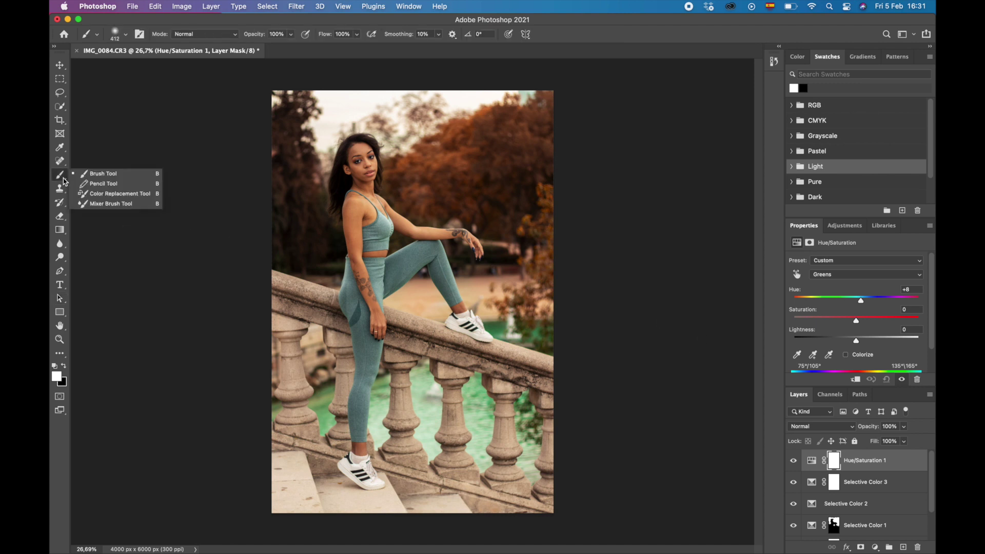
{"action": "left_click", "coordinate": [64, 164]}
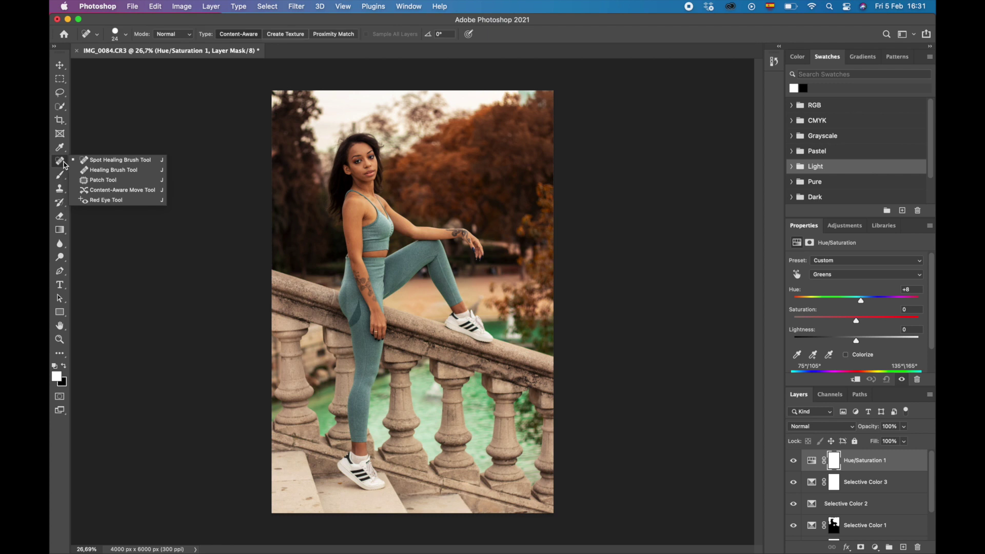
{"action": "left_click", "coordinate": [65, 108]}
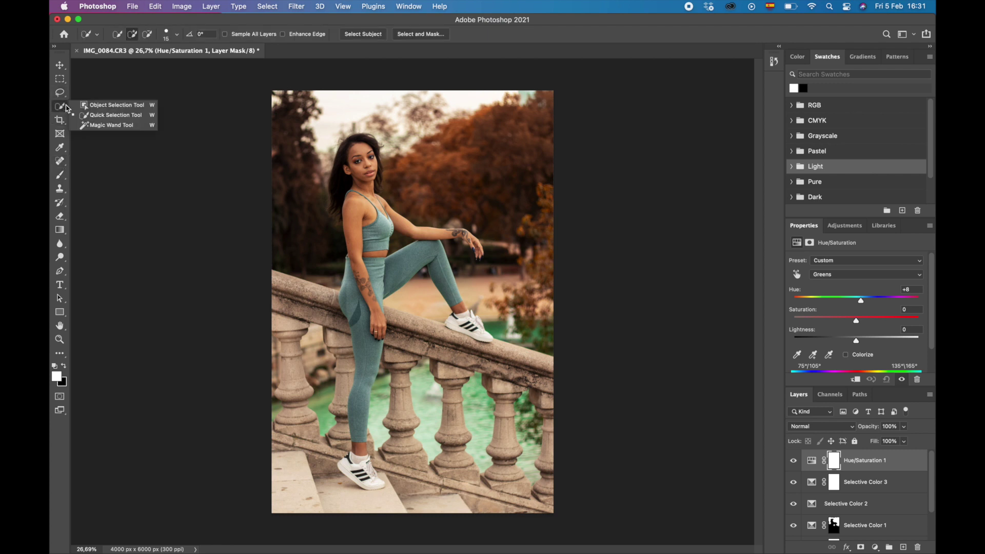
{"action": "left_click", "coordinate": [142, 116]}
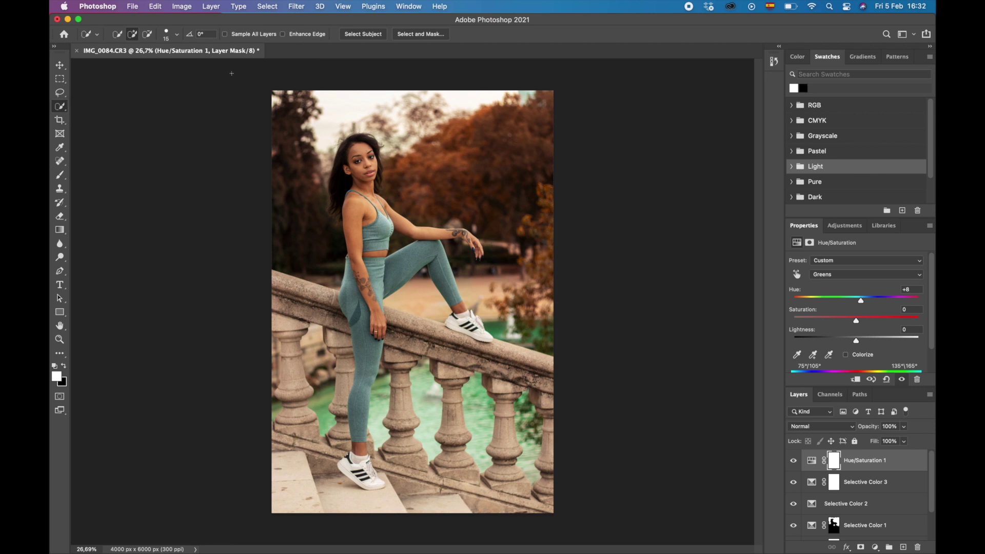
{"action": "left_click", "coordinate": [172, 34]}
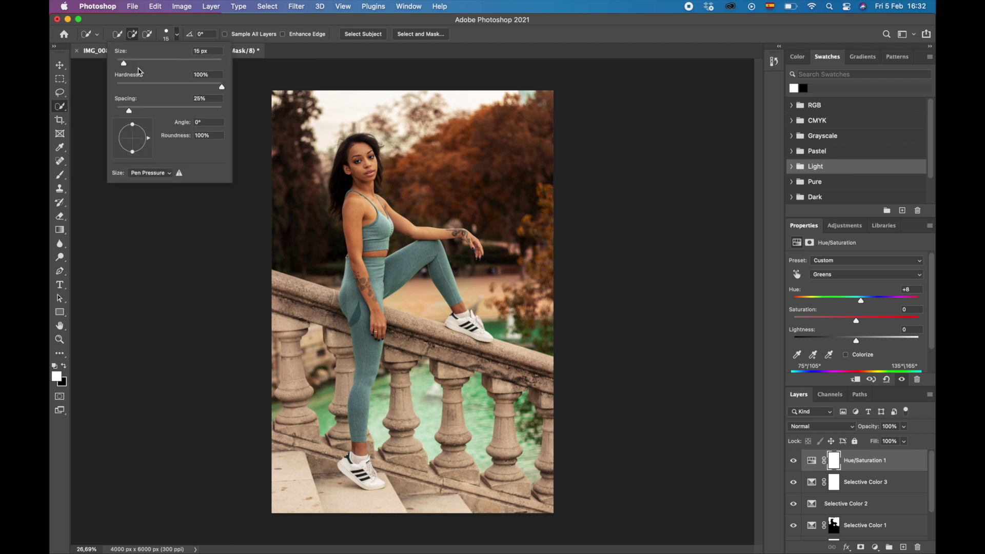
{"action": "left_click_drag", "start_coordinate": [124, 63], "coordinate": [138, 63]}
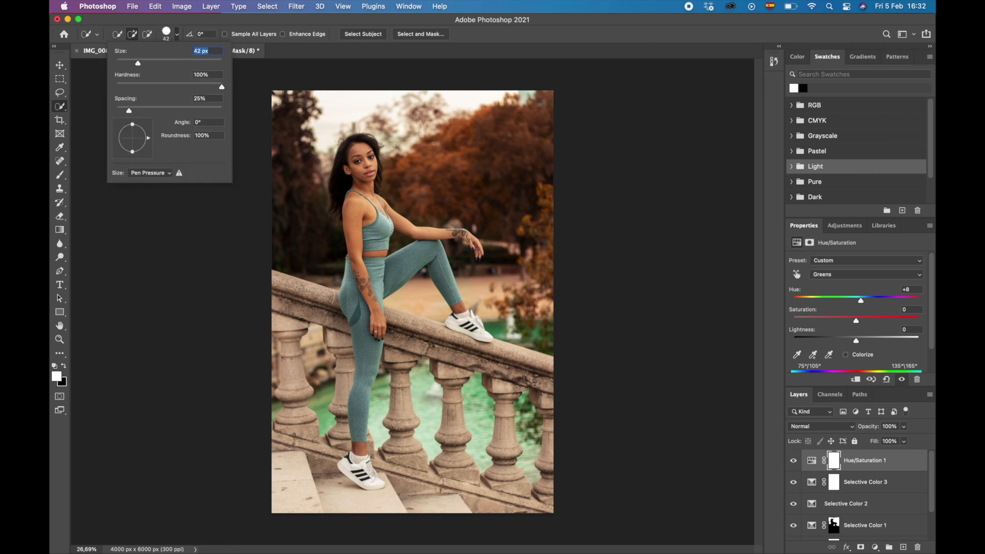
- On the Background layer, select the woman's face, neck, torso, hair and right arm
{"action": "left_click", "coordinate": [368, 179]}
{"action": "left_click_drag", "start_coordinate": [365, 164], "coordinate": [363, 191]}
{"action": "scroll", "coordinate": [864, 515], "scroll_direction": "down", "scroll_amount": 1}
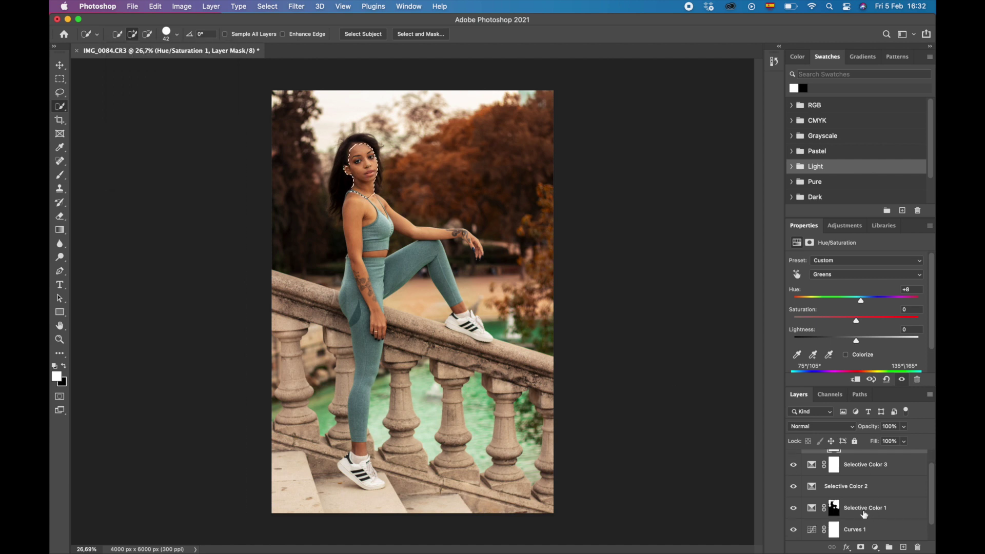
{"action": "scroll", "coordinate": [864, 514], "scroll_direction": "down", "scroll_amount": 1}
{"action": "left_click", "coordinate": [847, 529]}
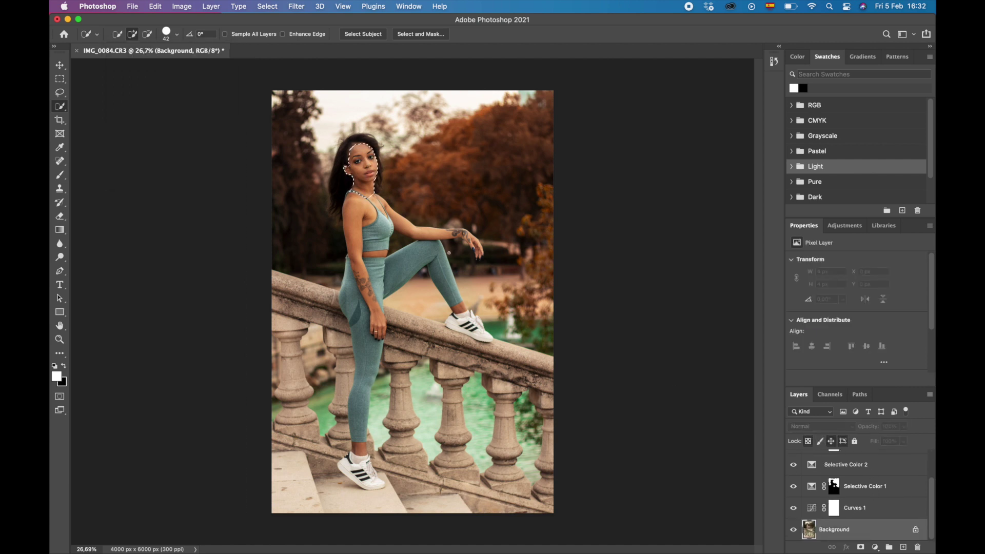
{"action": "left_click_drag", "start_coordinate": [358, 210], "coordinate": [361, 273]}
{"action": "left_click_drag", "start_coordinate": [357, 198], "coordinate": [338, 185]}
{"action": "left_click_drag", "start_coordinate": [403, 226], "coordinate": [477, 251]}
- Add her left arm, legs and both sneakers, removing the stray area beside the calf
{"action": "key", "text": "alt"}
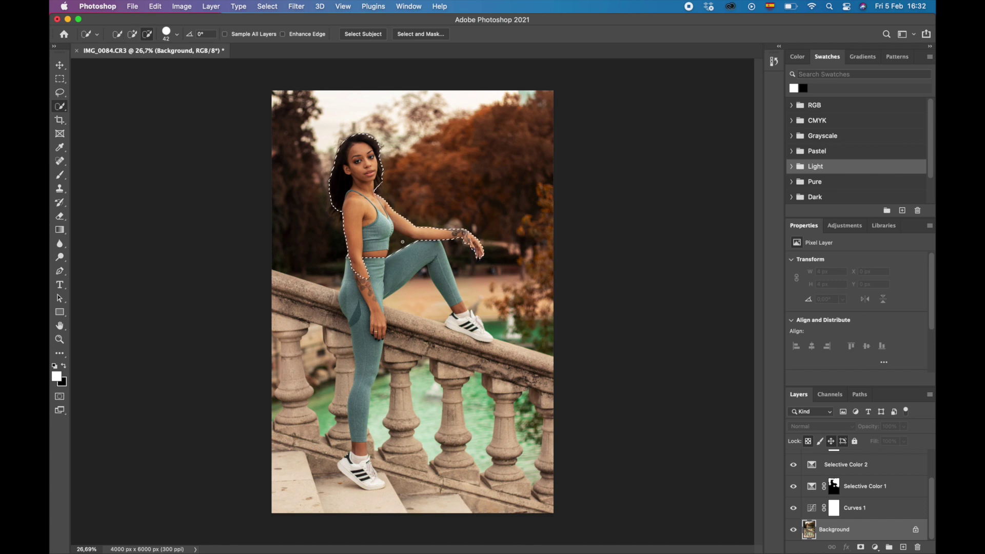
{"action": "mouse_move", "coordinate": [400, 239]}
{"action": "left_mouse_down"}
{"action": "mouse_move", "coordinate": [368, 292]}
{"action": "mouse_move", "coordinate": [364, 372]}
{"action": "left_mouse_up"}
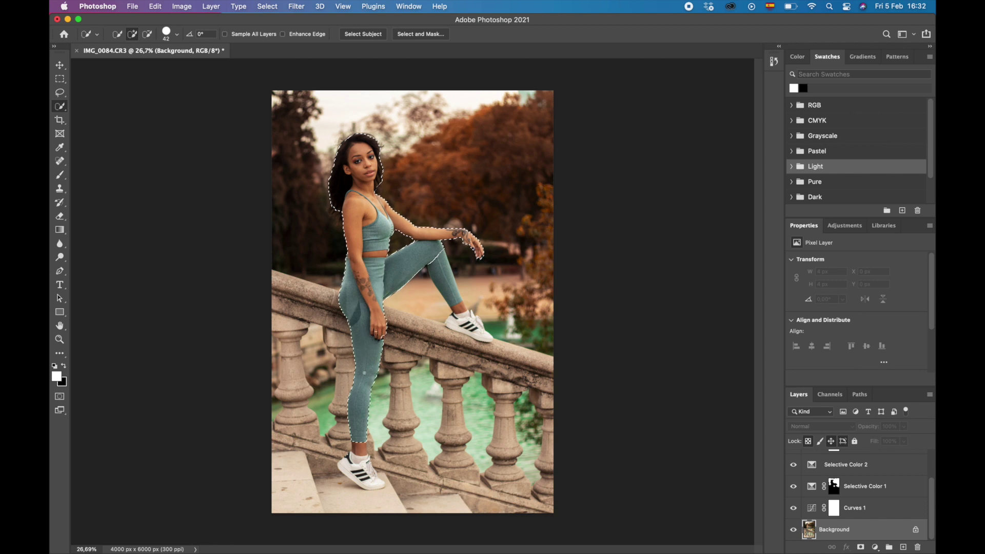
{"action": "left_click_drag", "start_coordinate": [357, 430], "coordinate": [377, 390]}
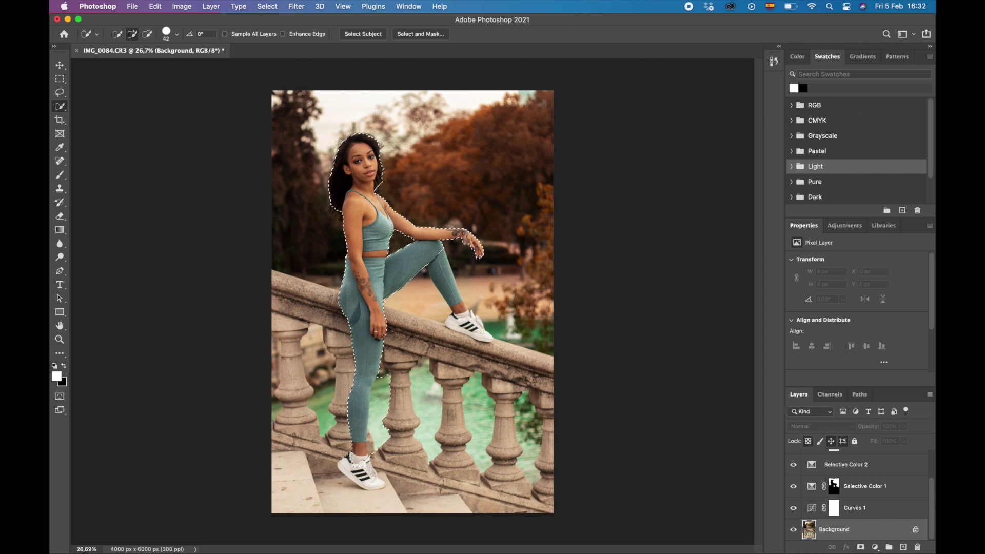
{"action": "left_click_drag", "start_coordinate": [359, 458], "coordinate": [366, 482]}
{"action": "key", "text": "alt"}
{"action": "left_click_drag", "start_coordinate": [384, 443], "coordinate": [383, 378]}
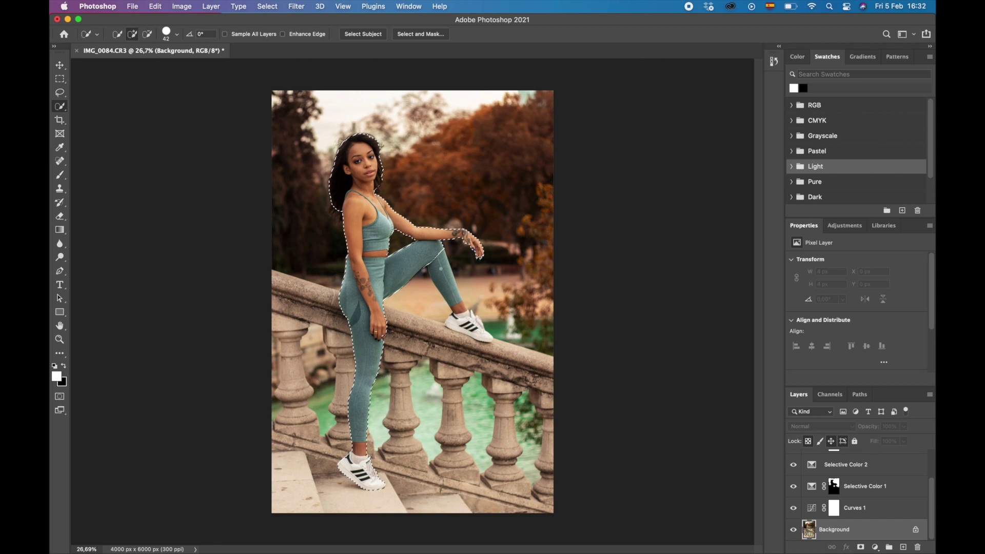
{"action": "mouse_move", "coordinate": [410, 259]}
{"action": "left_mouse_down"}
{"action": "mouse_move", "coordinate": [460, 308]}
{"action": "mouse_move", "coordinate": [479, 272]}
{"action": "left_mouse_up"}
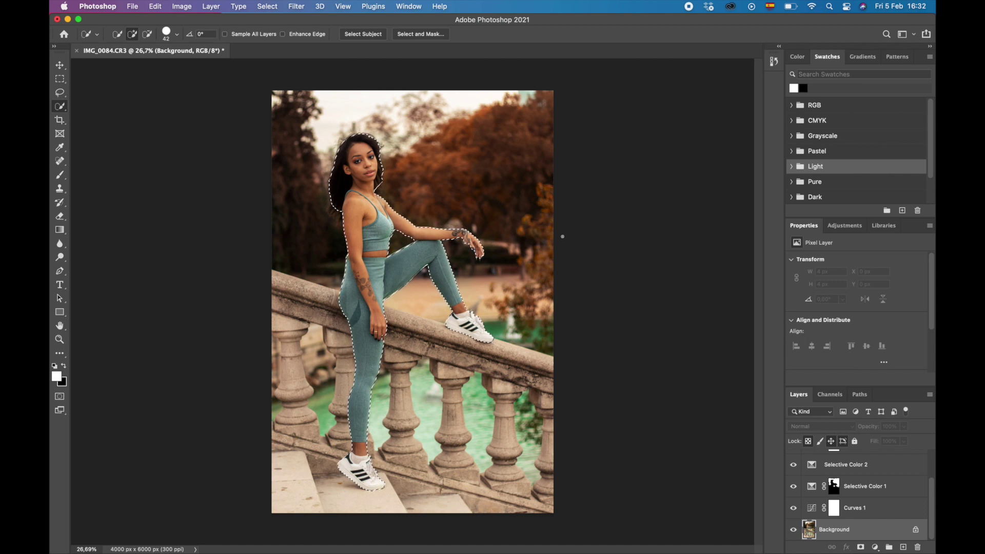
{"action": "left_click", "coordinate": [875, 546]}
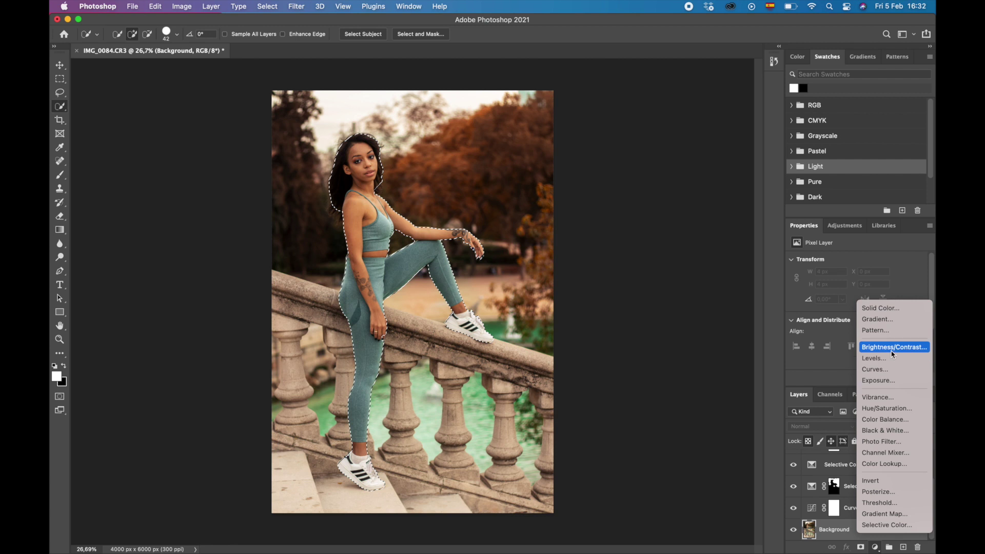
- Add a Brightness/Contrast layer masked to the woman and settle Brightness at a subtle 5
{"action": "left_click", "coordinate": [892, 353]}
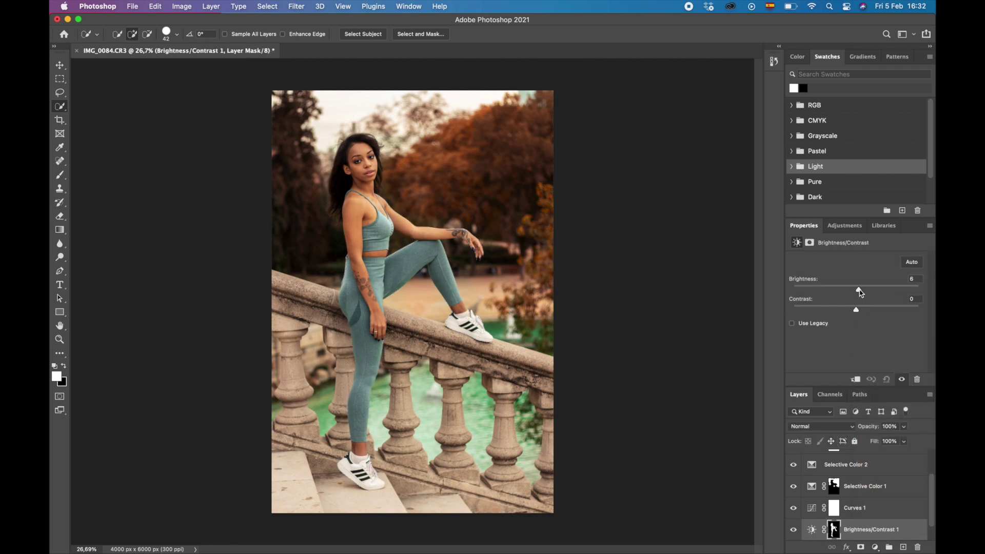
{"action": "left_click_drag", "start_coordinate": [856, 290], "coordinate": [860, 290]}
{"action": "left_click_drag", "start_coordinate": [861, 293], "coordinate": [860, 292]}
{"action": "left_click_drag", "start_coordinate": [861, 292], "coordinate": [900, 293]}
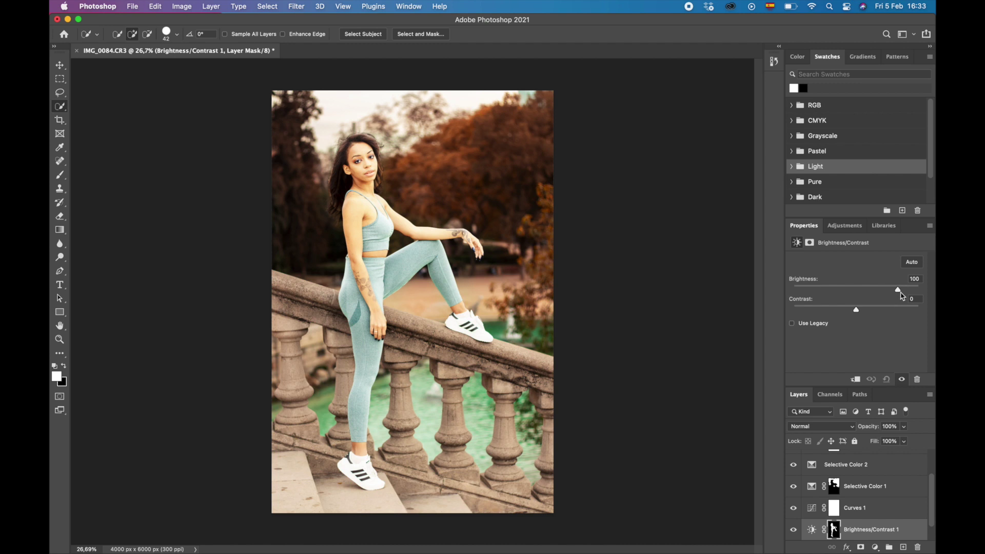
{"action": "left_click_drag", "start_coordinate": [899, 293], "coordinate": [858, 298]}
{"action": "scroll", "coordinate": [807, 513], "scroll_direction": "up", "scroll_amount": 1}
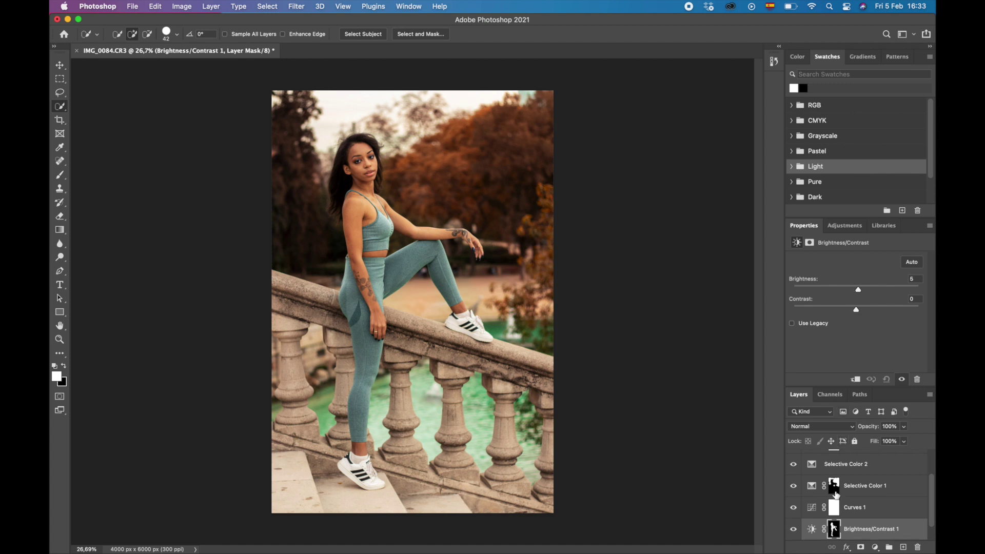
{"action": "scroll", "coordinate": [823, 528], "scroll_direction": "down", "scroll_amount": 1}
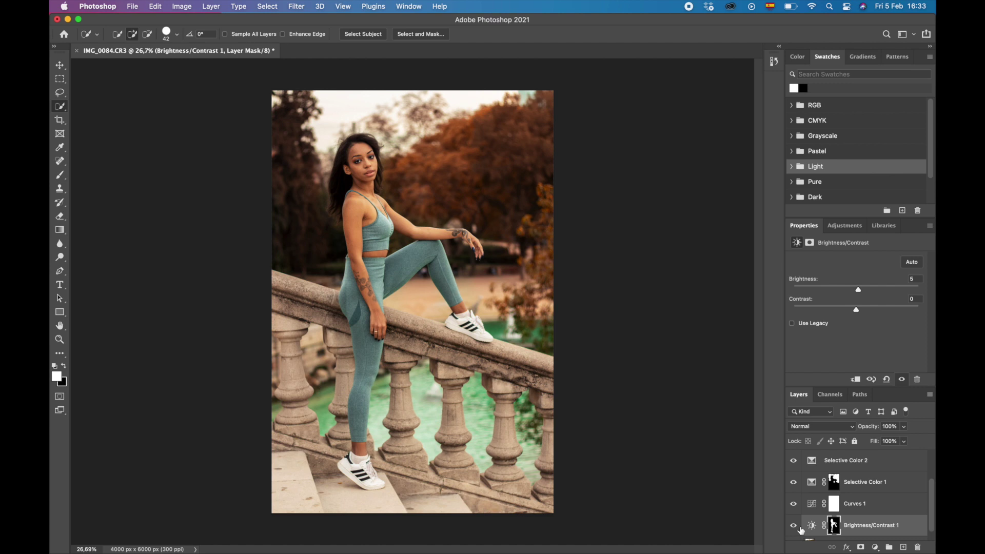
- Toggle the Brightness/Contrast layer's visibility to compare before and after, leaving it on
{"action": "left_click", "coordinate": [794, 527]}
{"action": "left_click", "coordinate": [794, 528]}
{"action": "left_click", "coordinate": [794, 528]}
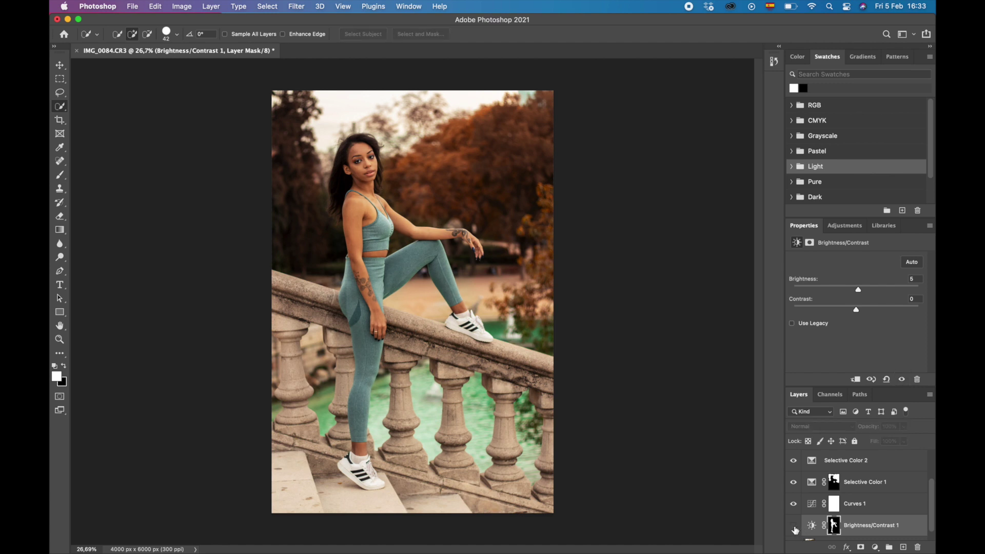
{"action": "left_click", "coordinate": [794, 528]}
{"action": "left_click", "coordinate": [794, 529]}
{"action": "left_click", "coordinate": [794, 528]}
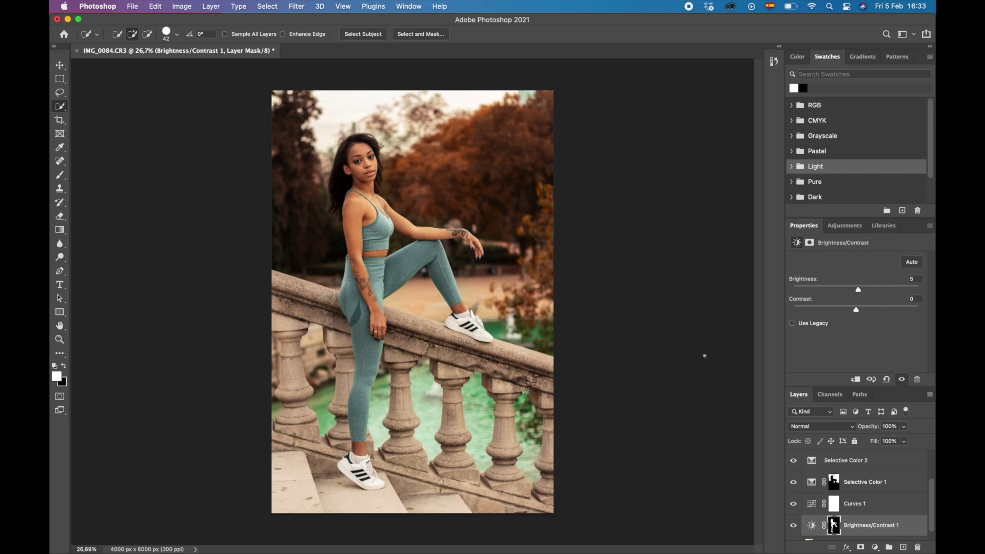
{"action": "scroll", "coordinate": [811, 495], "scroll_direction": "down", "scroll_amount": 2}
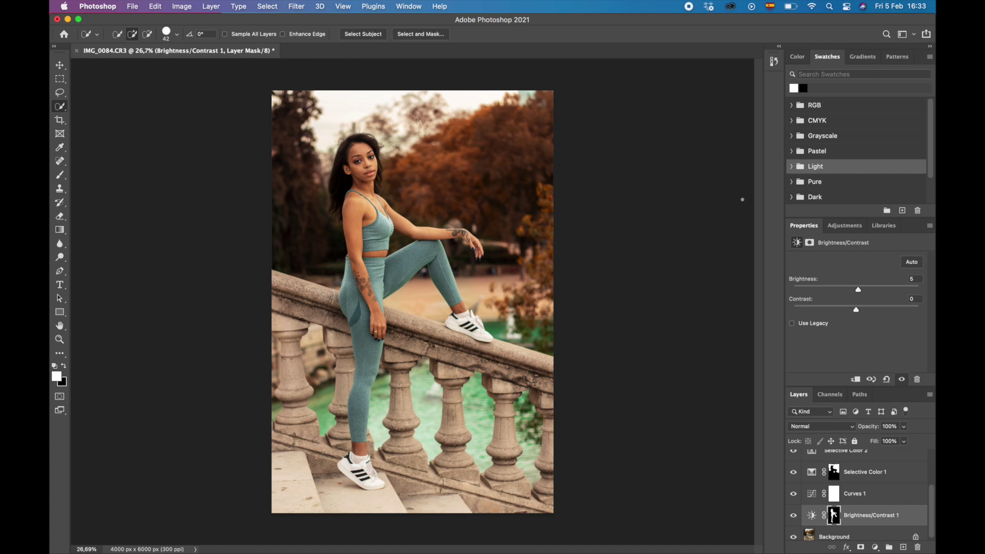
{"action": "left_click", "coordinate": [875, 547]}
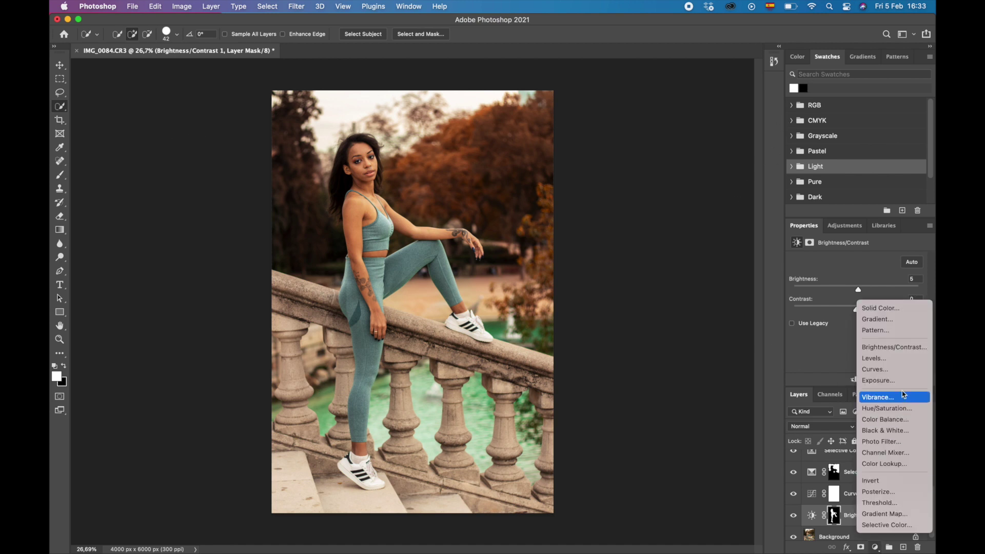
- Add a Curves layer with a subtle contrast point and lower its opacity to about 64%
{"action": "left_click", "coordinate": [901, 376]}
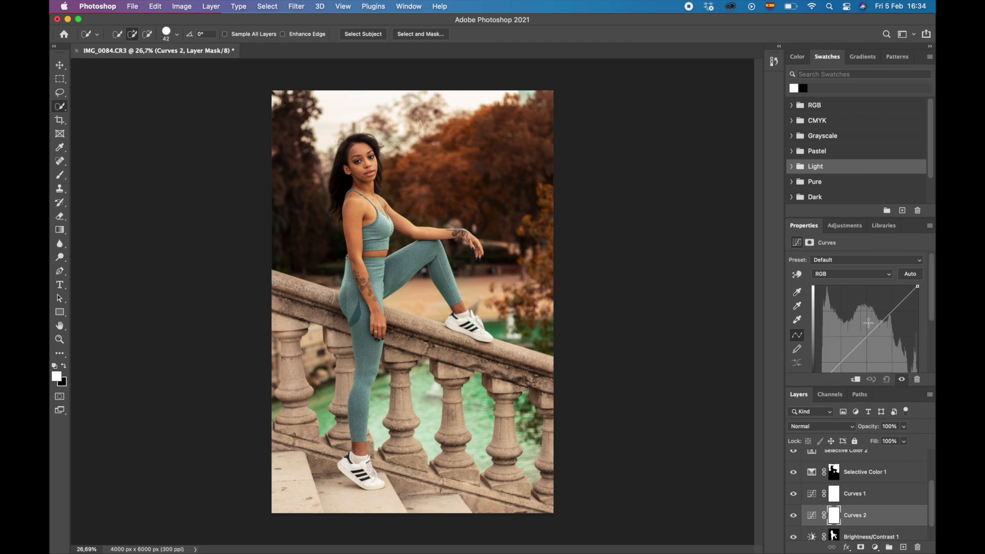
{"action": "left_click", "coordinate": [875, 311]}
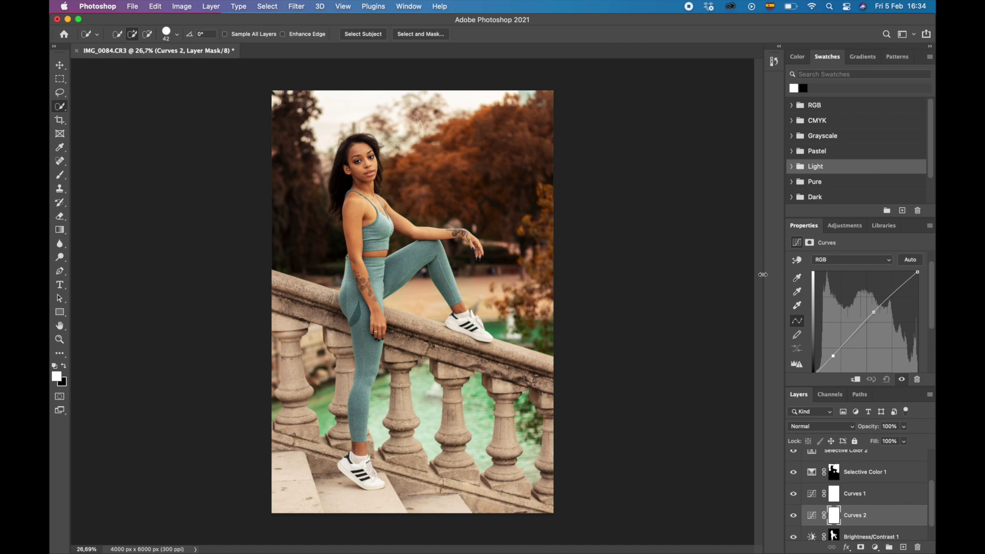
{"action": "scroll", "coordinate": [839, 483], "scroll_direction": "up", "scroll_amount": 2}
{"action": "scroll", "coordinate": [821, 518], "scroll_direction": "down", "scroll_amount": 2}
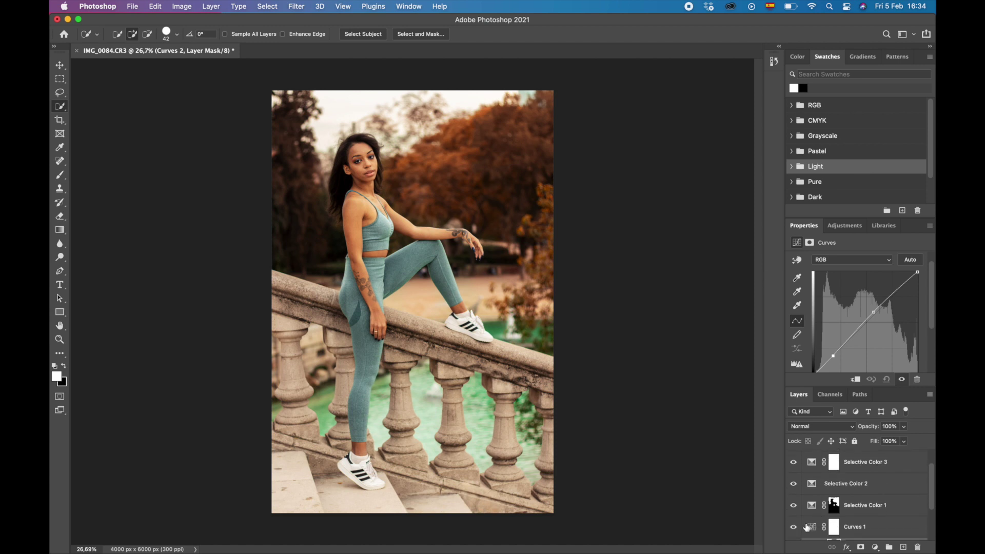
{"action": "left_click", "coordinate": [904, 426]}
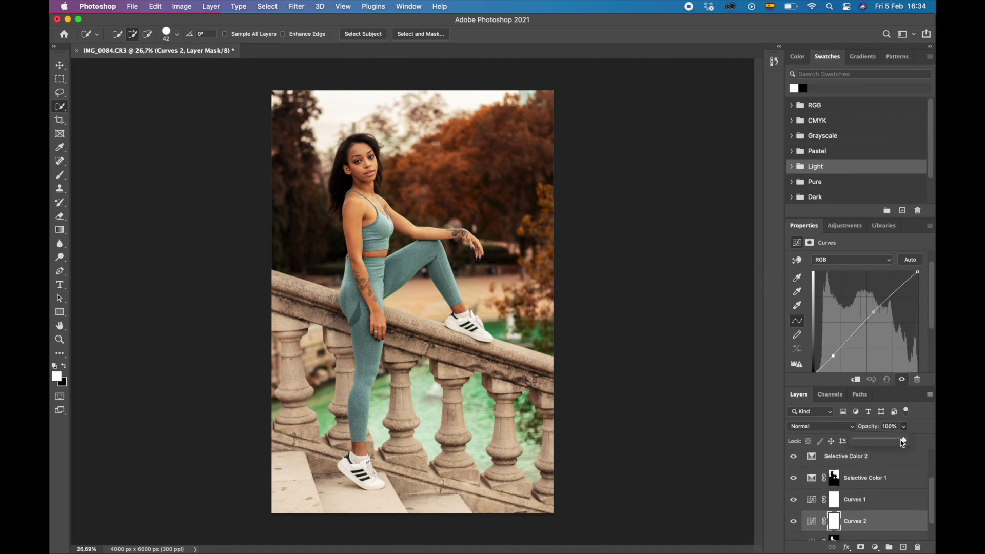
{"action": "left_click_drag", "start_coordinate": [903, 440], "coordinate": [882, 441]}
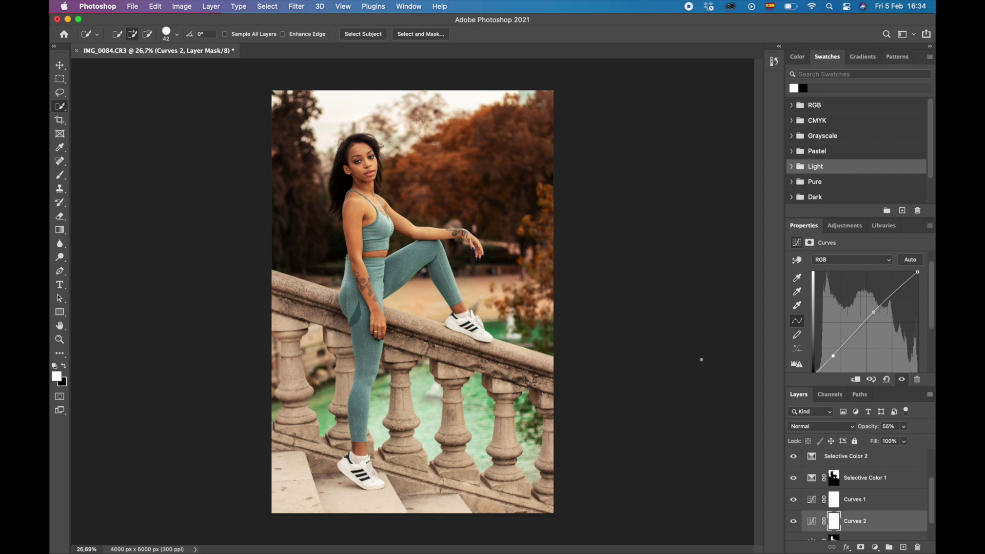
- Add a Vibrance layer with Vibrance +14 and Saturation -3
{"action": "left_click", "coordinate": [875, 548]}
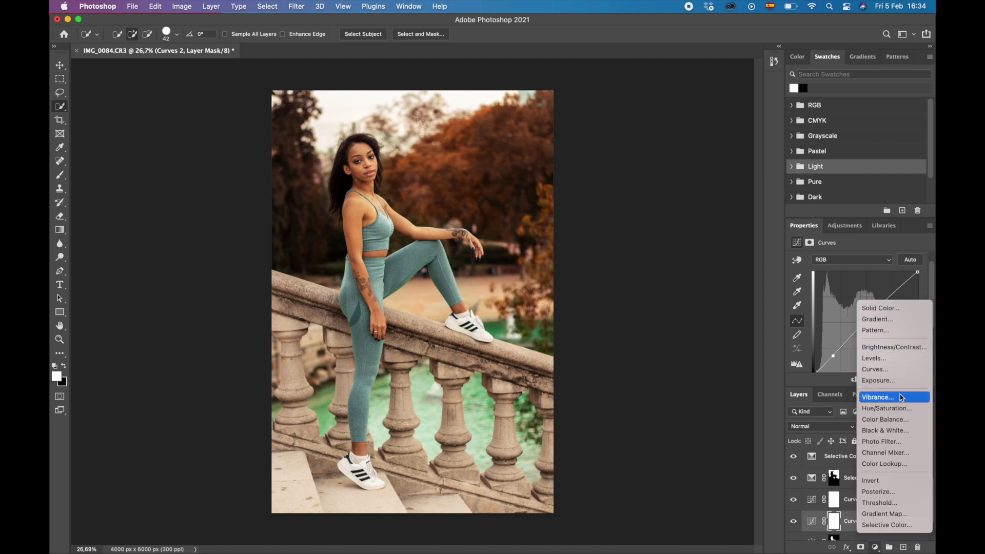
{"action": "left_click", "coordinate": [900, 396]}
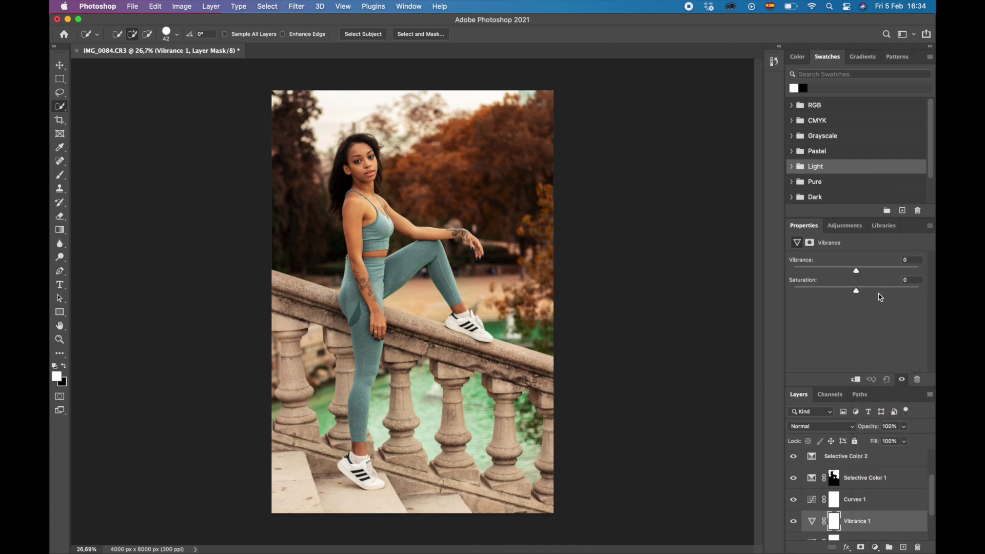
{"action": "left_click_drag", "start_coordinate": [856, 292], "coordinate": [865, 271]}
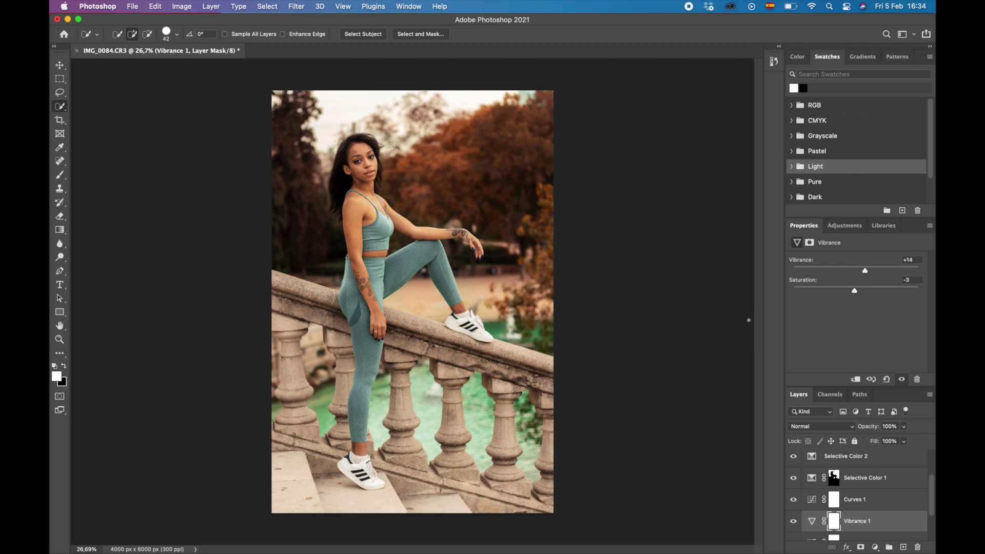